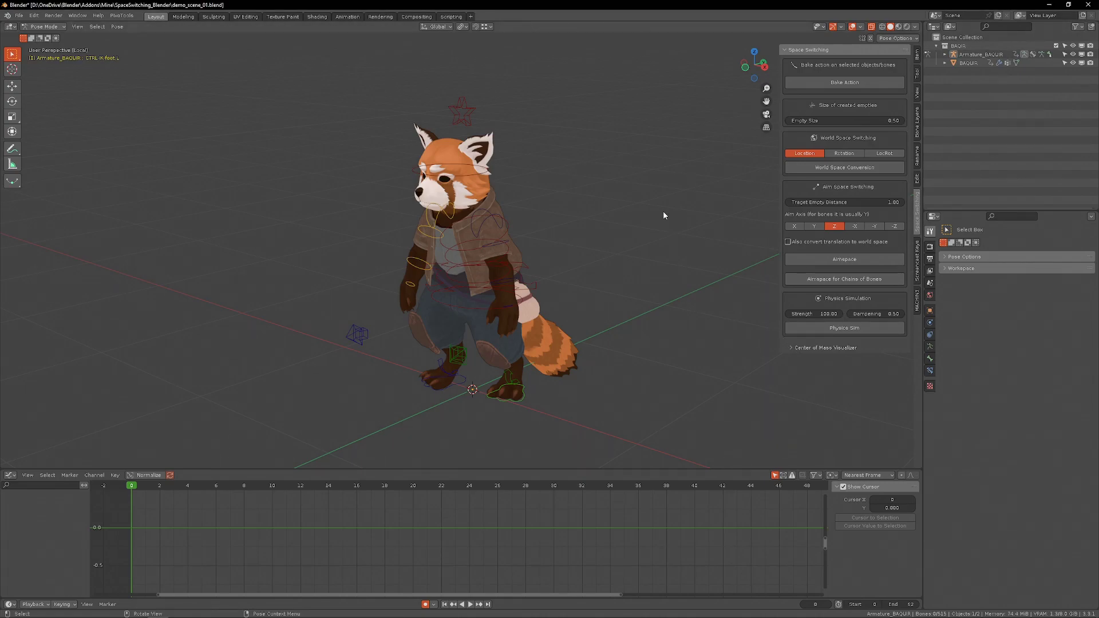
- Toggle the Space Switching sidebar off and on, then bring up the Bake Action dialog via F3
key(n)
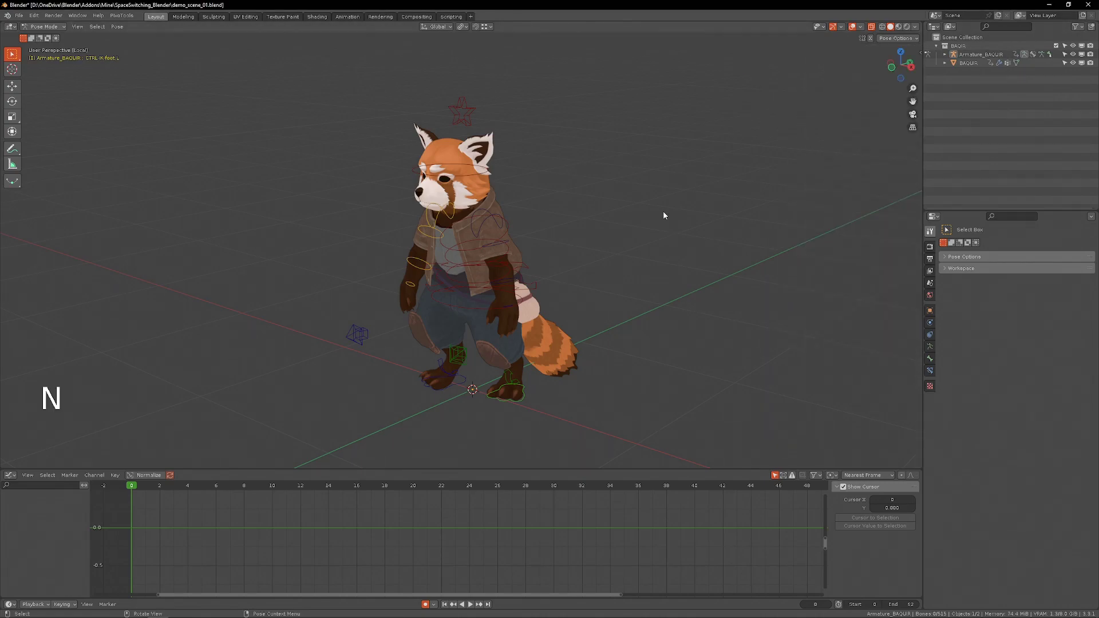
key(n)
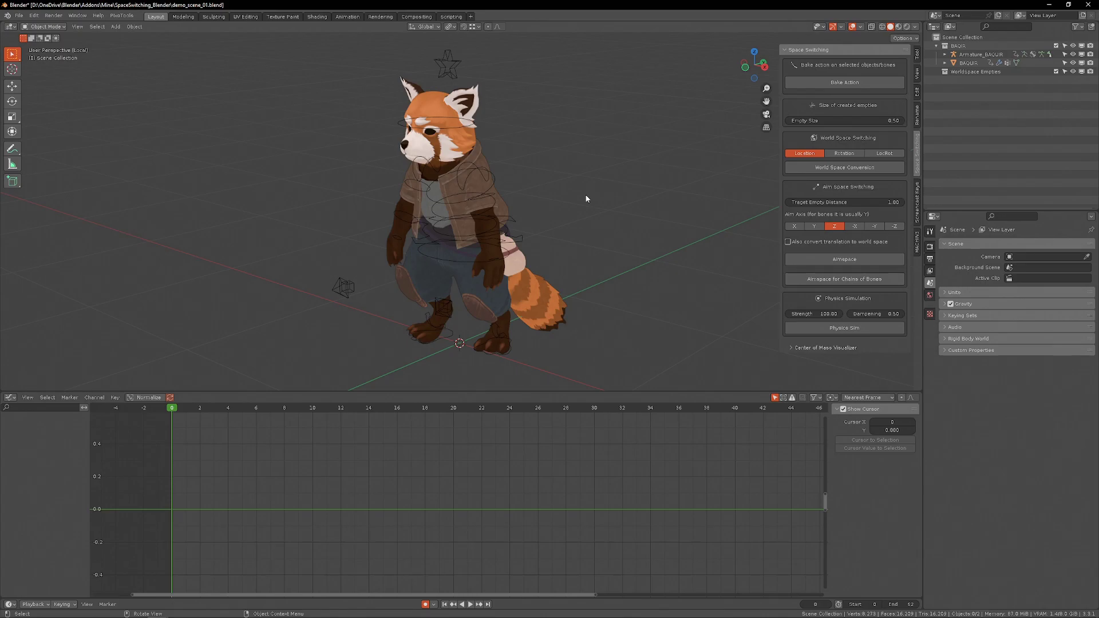
key(F3)
click(628, 229)
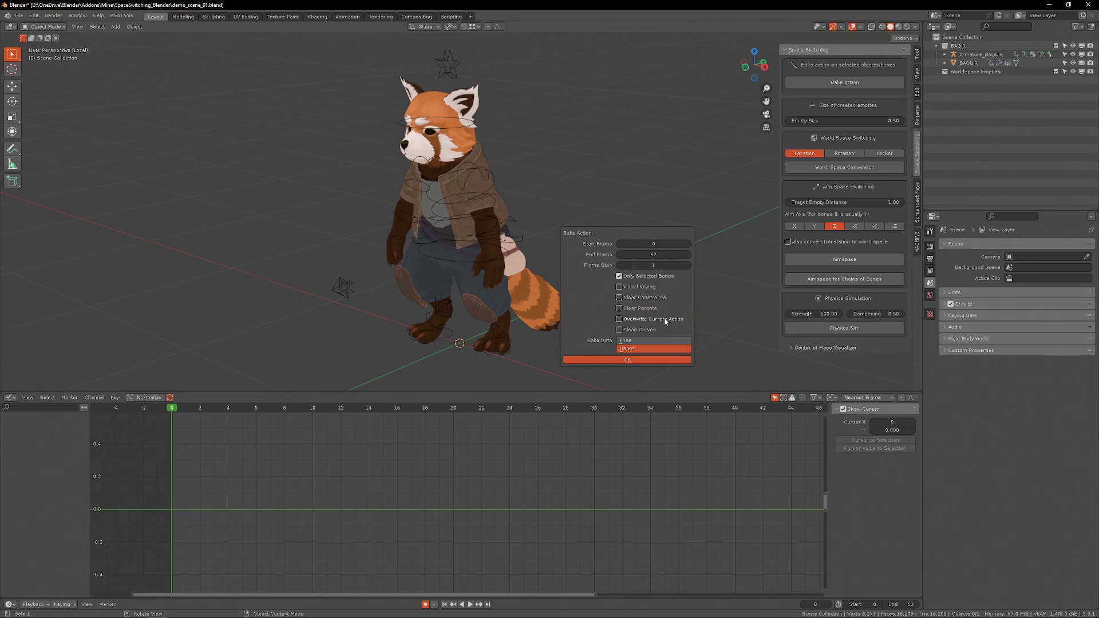
- Dismiss Bake Action, put the panda rig into Pose Mode, and clear the bone selection
key(Escape)
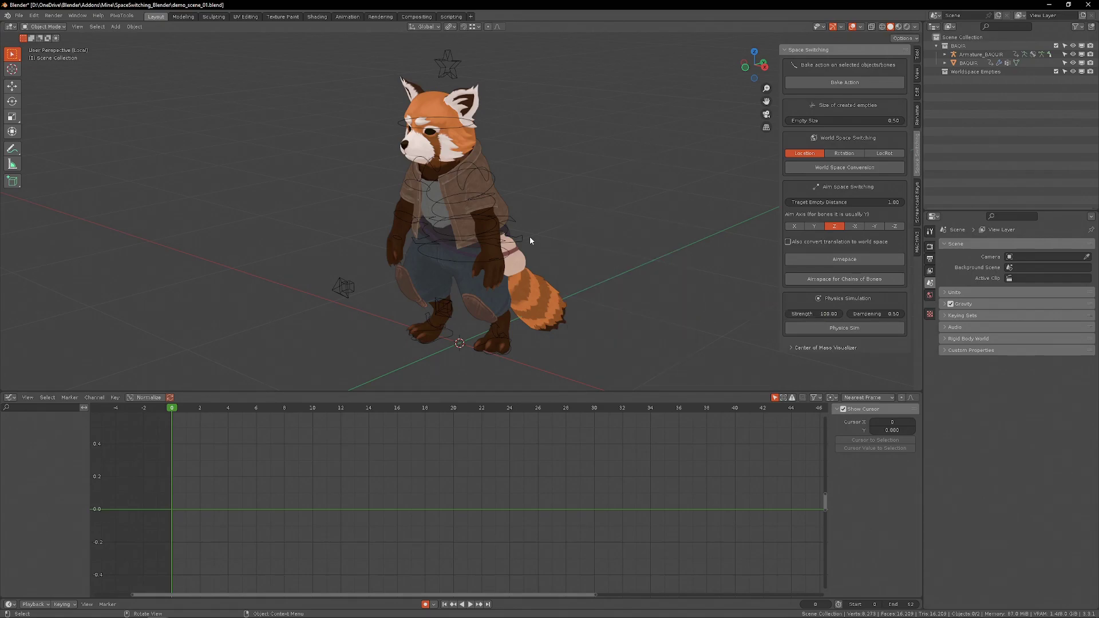
click(523, 242)
key(ctrl+Tab)
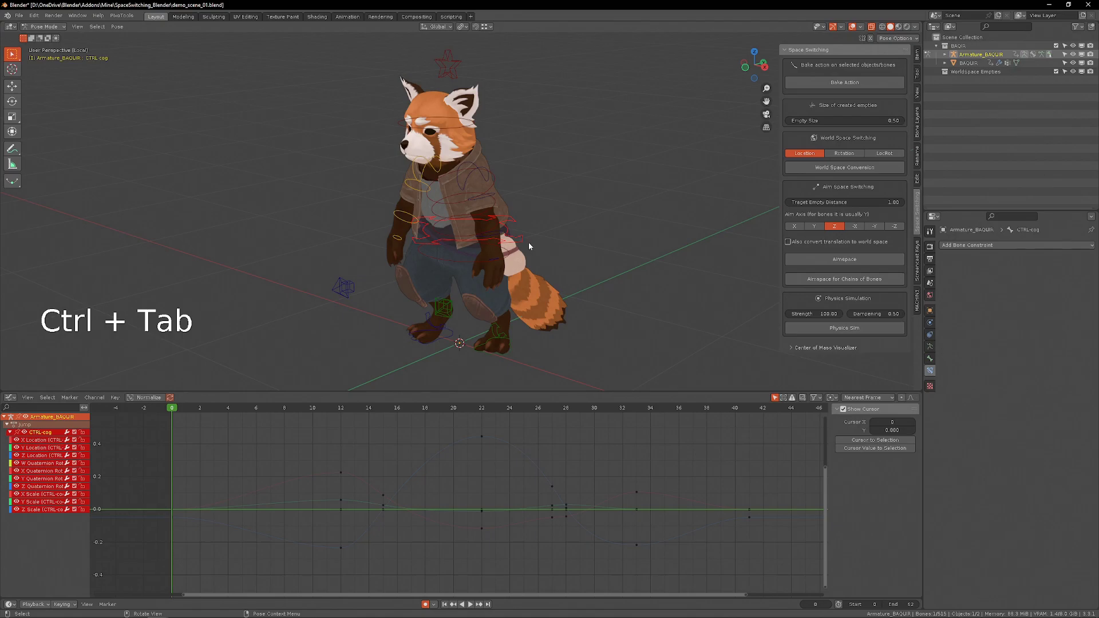
key(a)
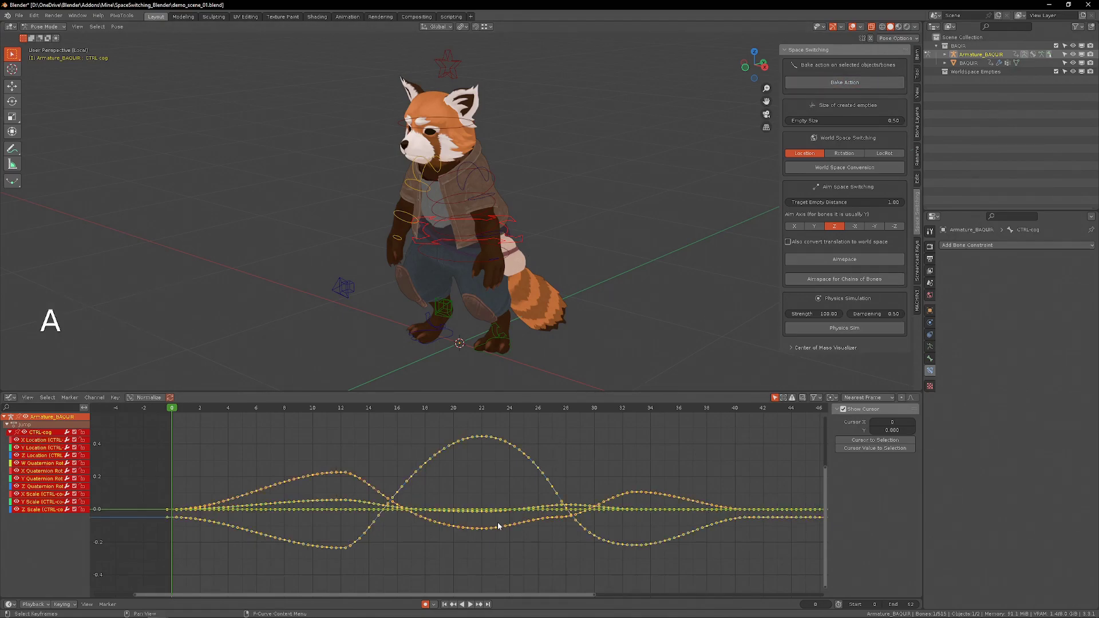
key(alt+a)
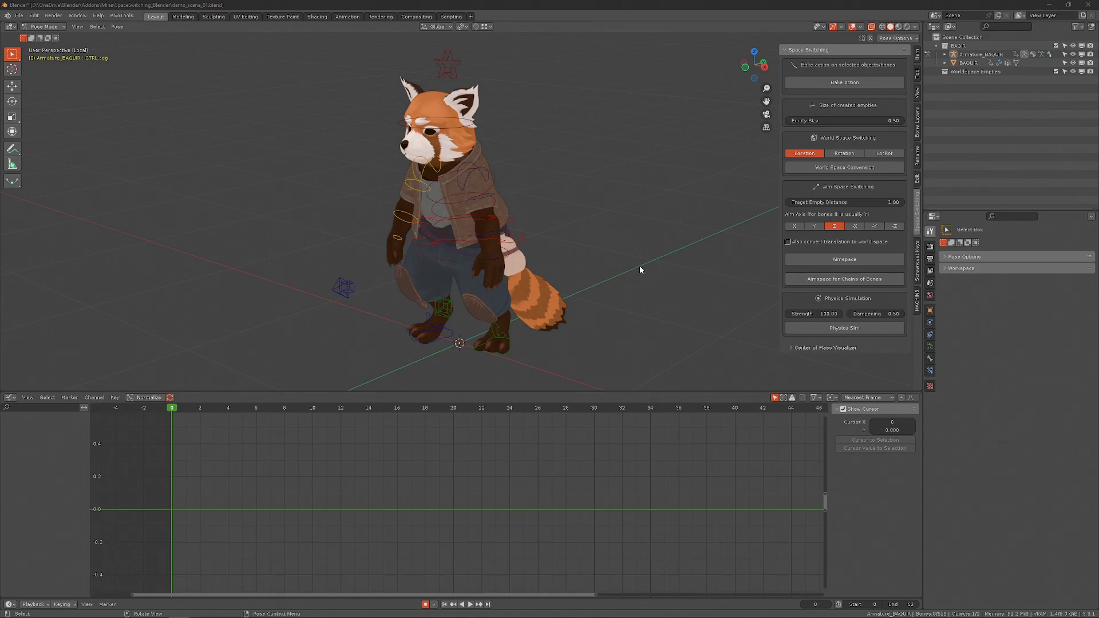
- Play the animation, select CTRL-cog plus the foot IK controls, and rewind to frame 0
key(space)
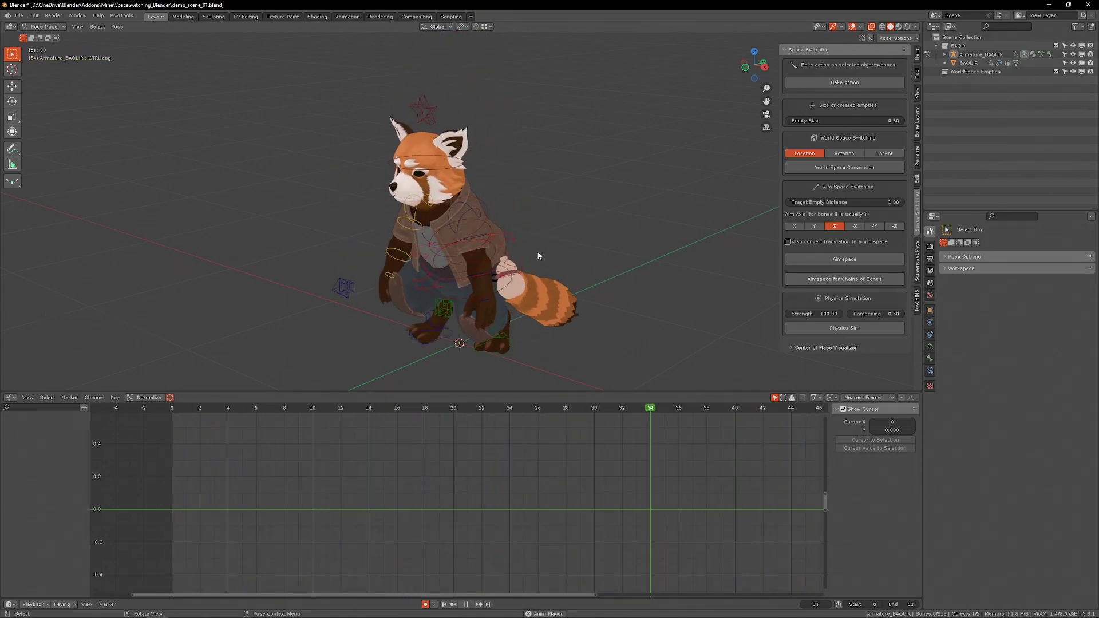
key(space)
click(512, 235)
shift+click(490, 347)
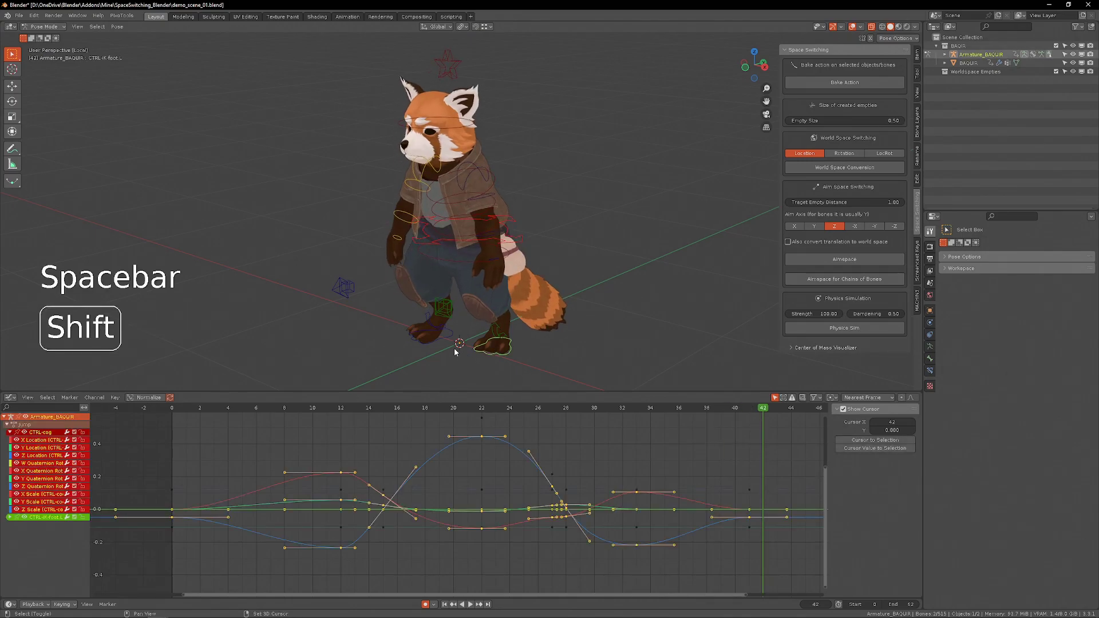
shift+click(450, 342)
key(space)
key(space)
click(177, 409)
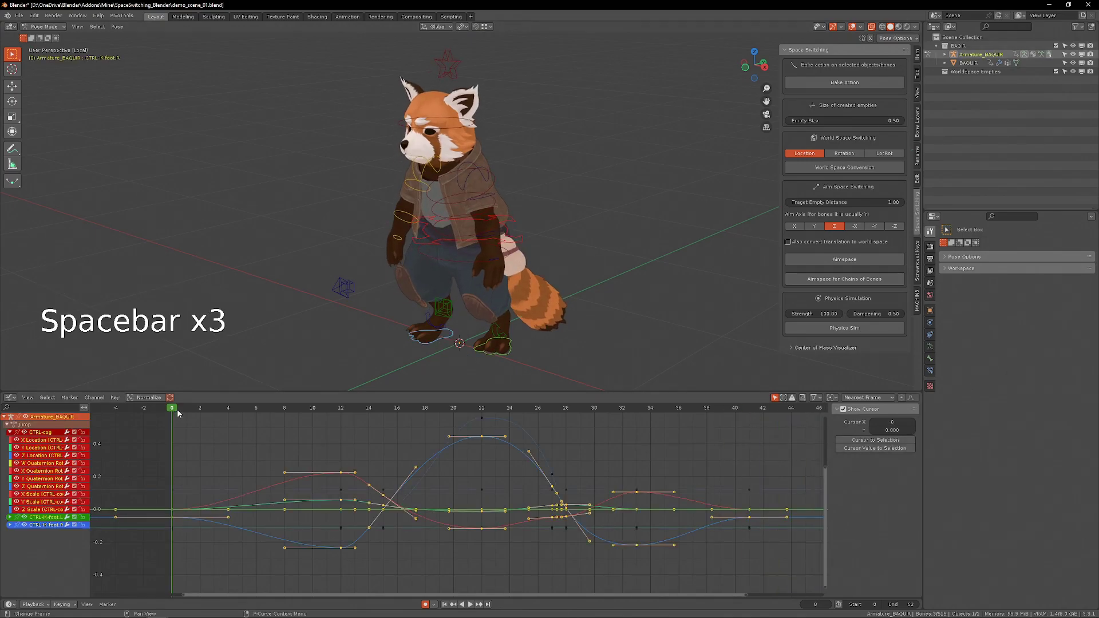
- Select the CTRL-spine_3 torso control and review its motion during playback
click(514, 197)
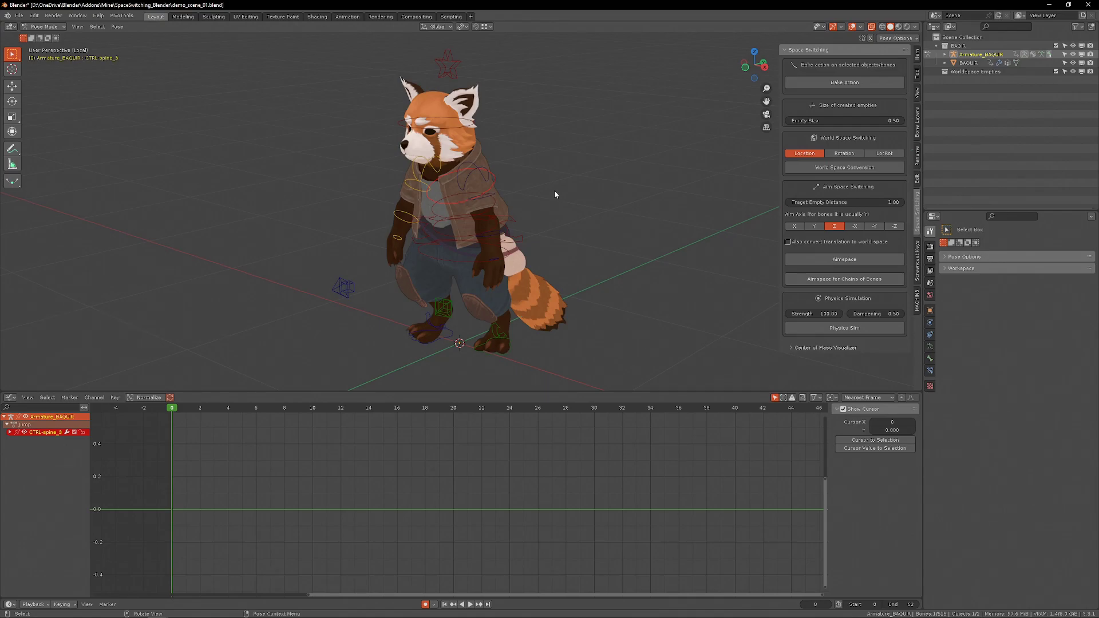
key(space)
key(space)
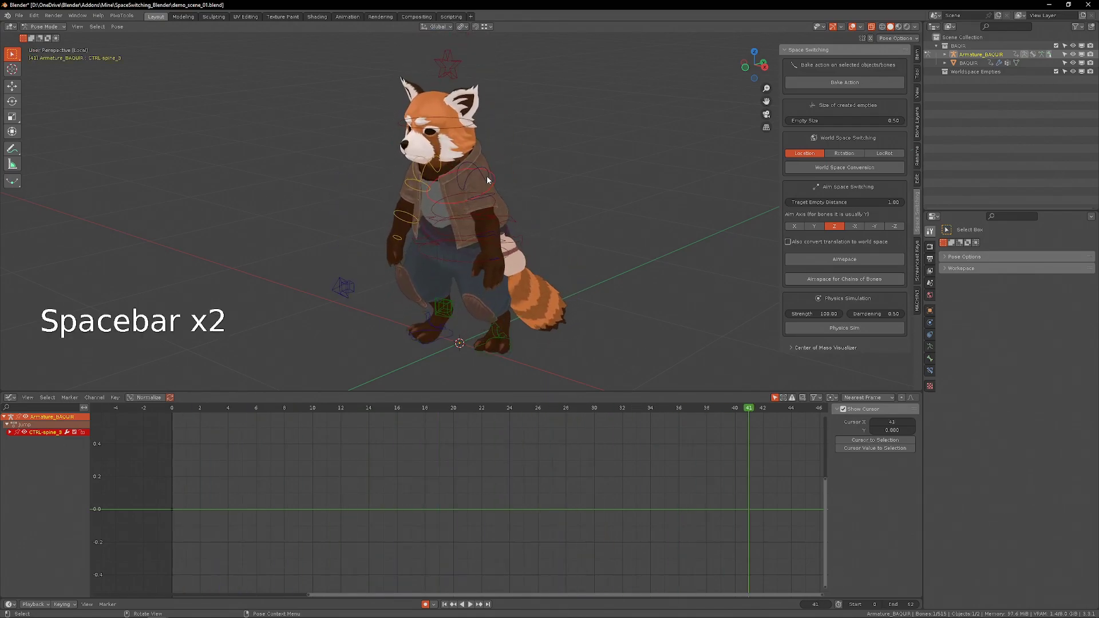
click(516, 245)
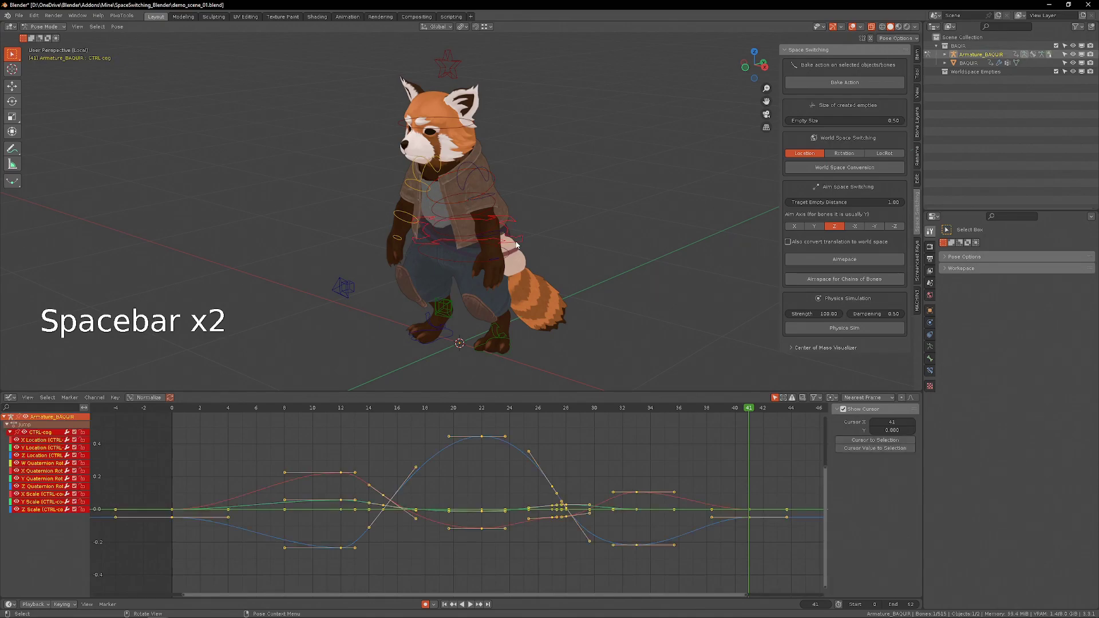
click(488, 182)
key(space)
key(space)
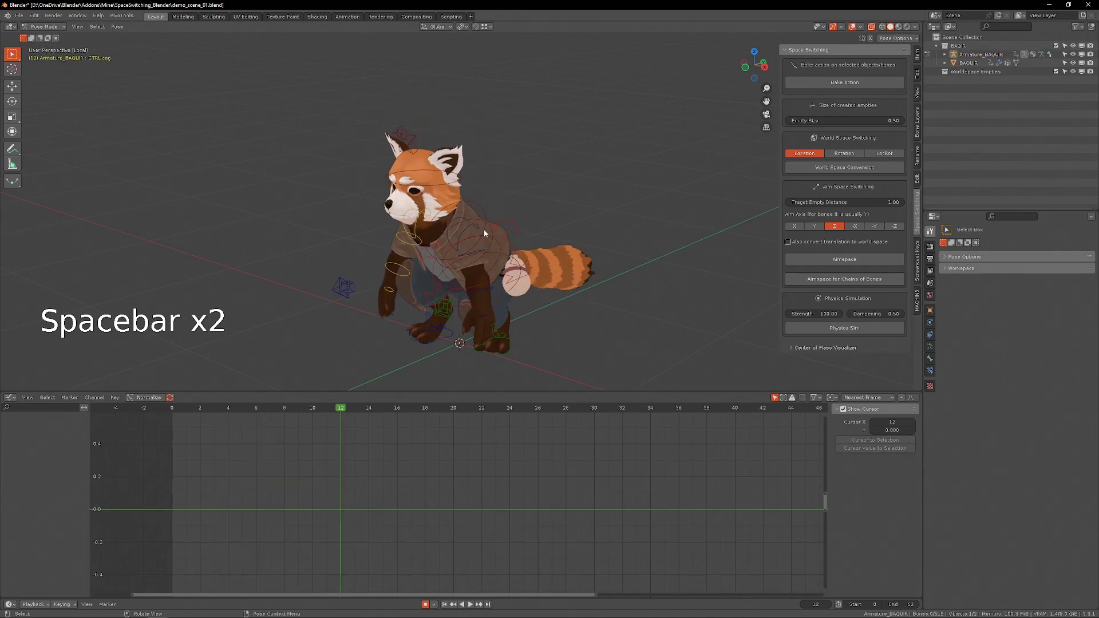
click(484, 233)
key(space)
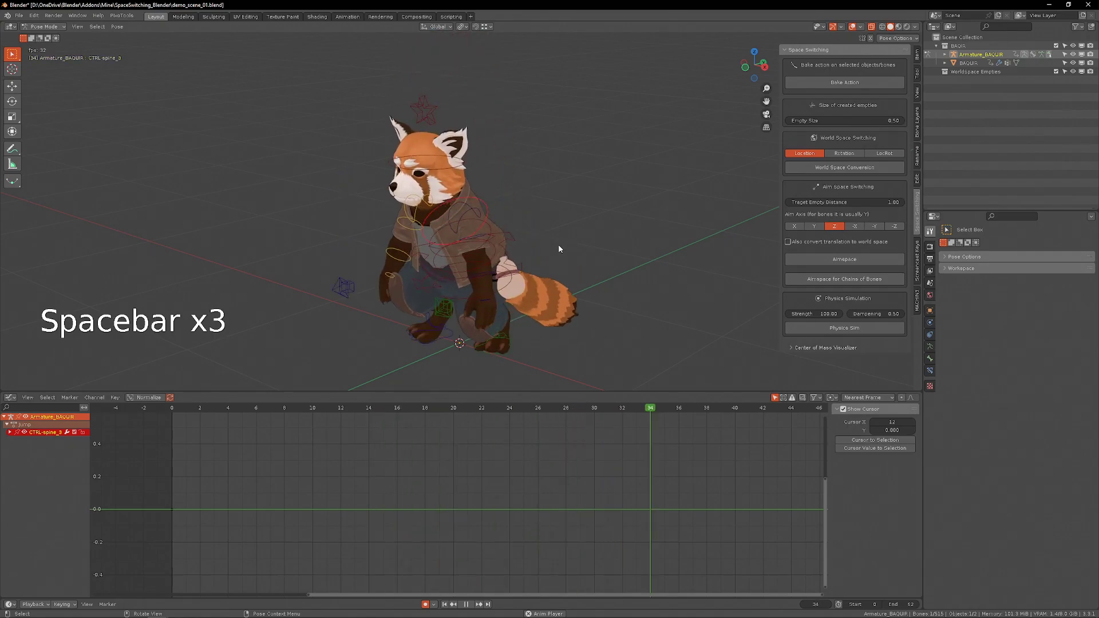
key(space)
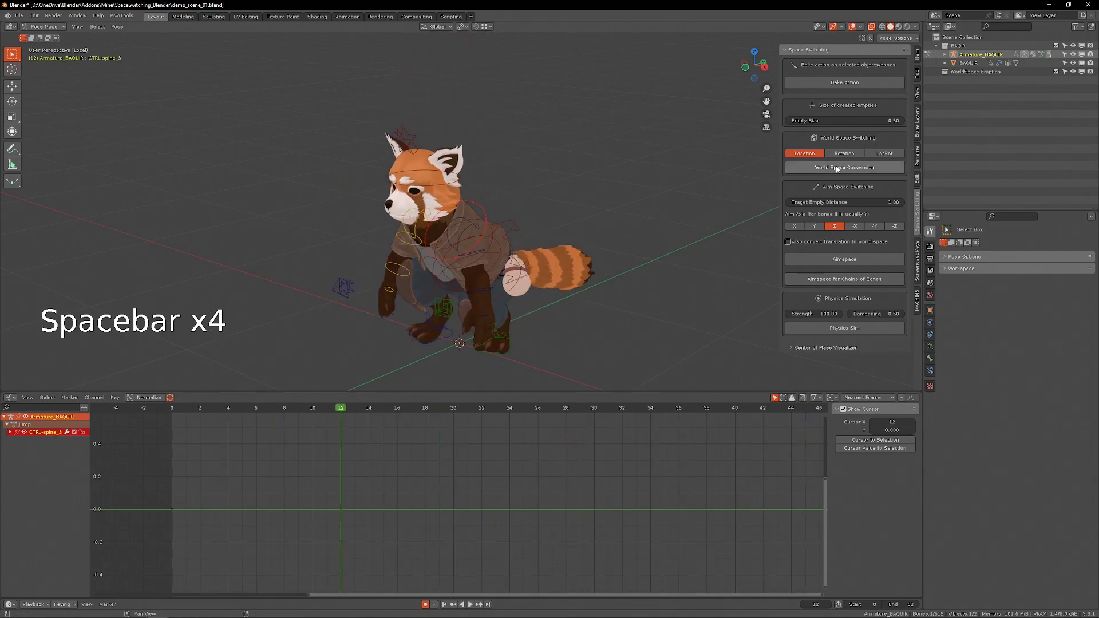
- Convert CTRL-spine_3 to a world-space empty, play it back in Object Mode, and test-grab it
click(821, 169)
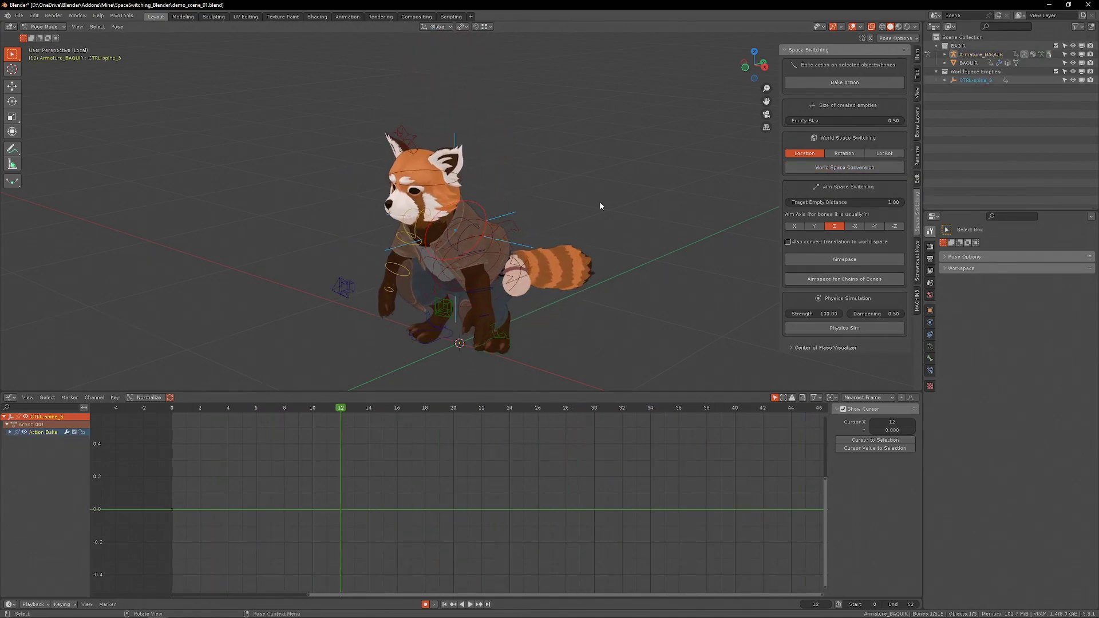
key(ctrl+Tab)
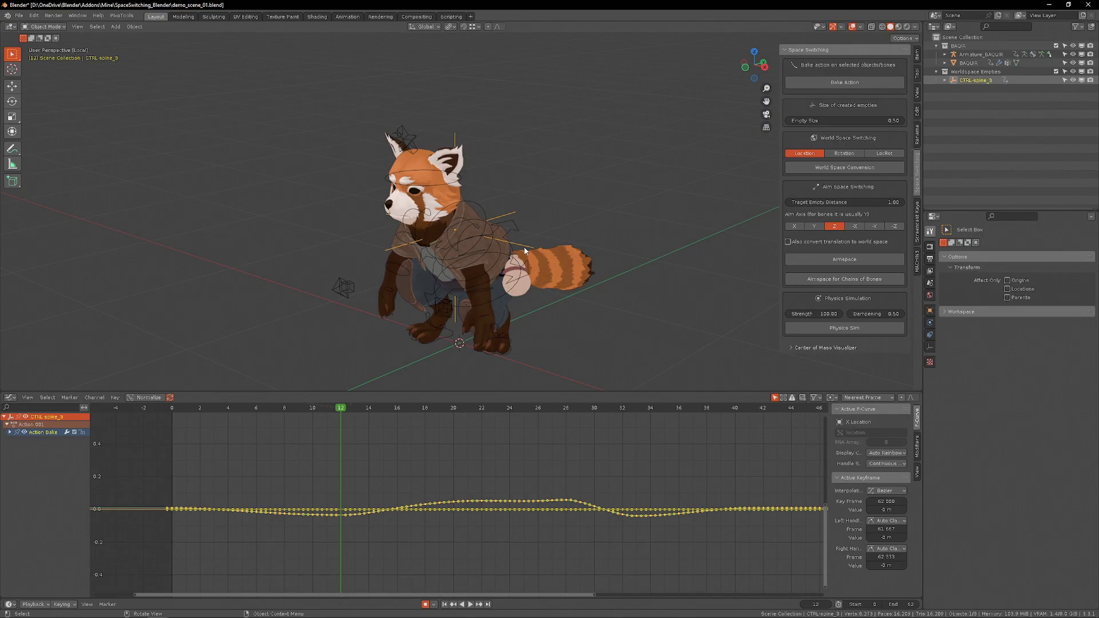
key(space)
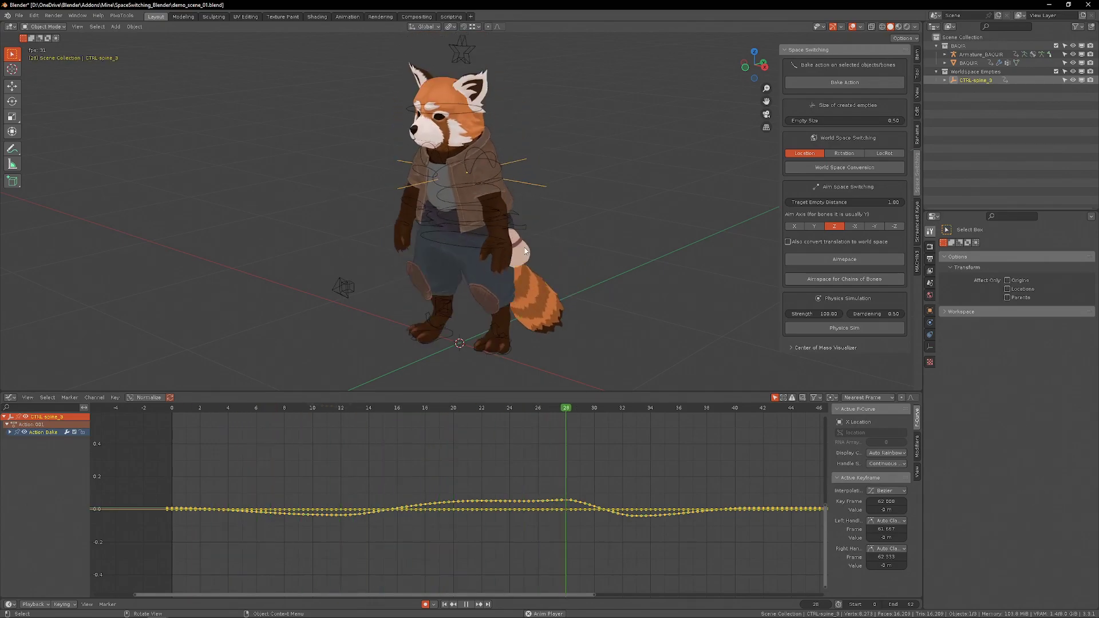
key(space)
key(g)
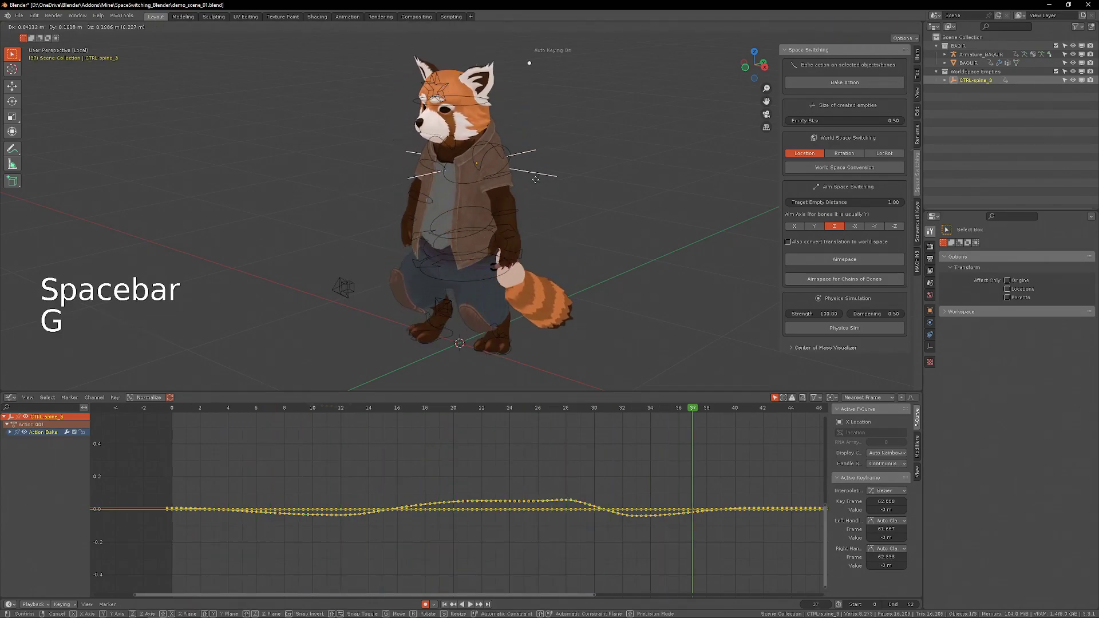
key(Escape)
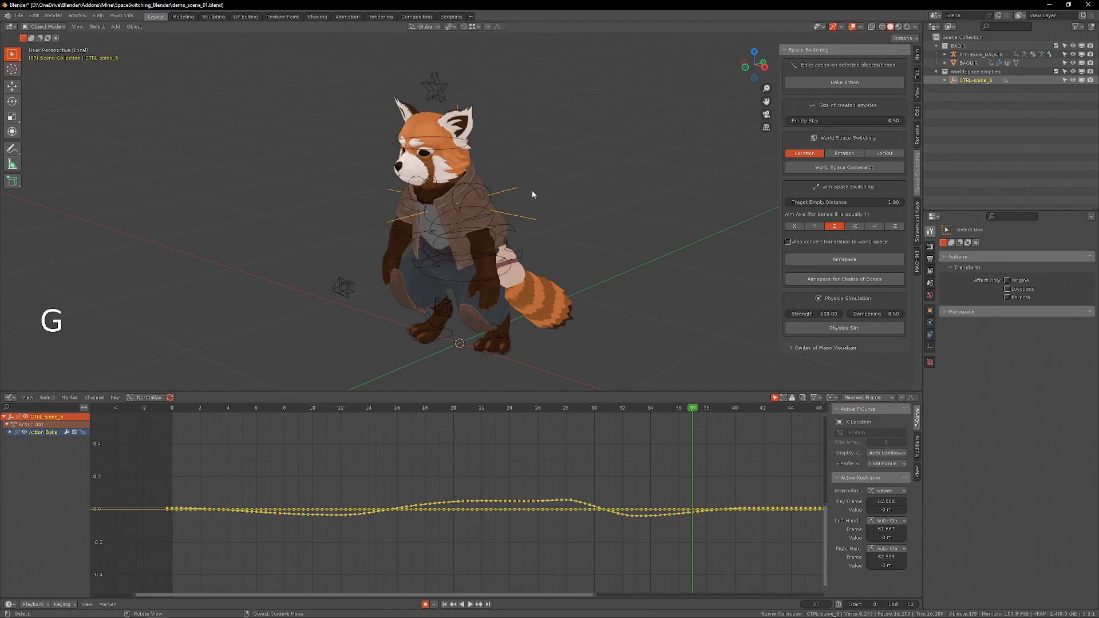
- Shift all the spine empty's keyframes one frame later and play back with rig overlays hidden
key(shift+Left)
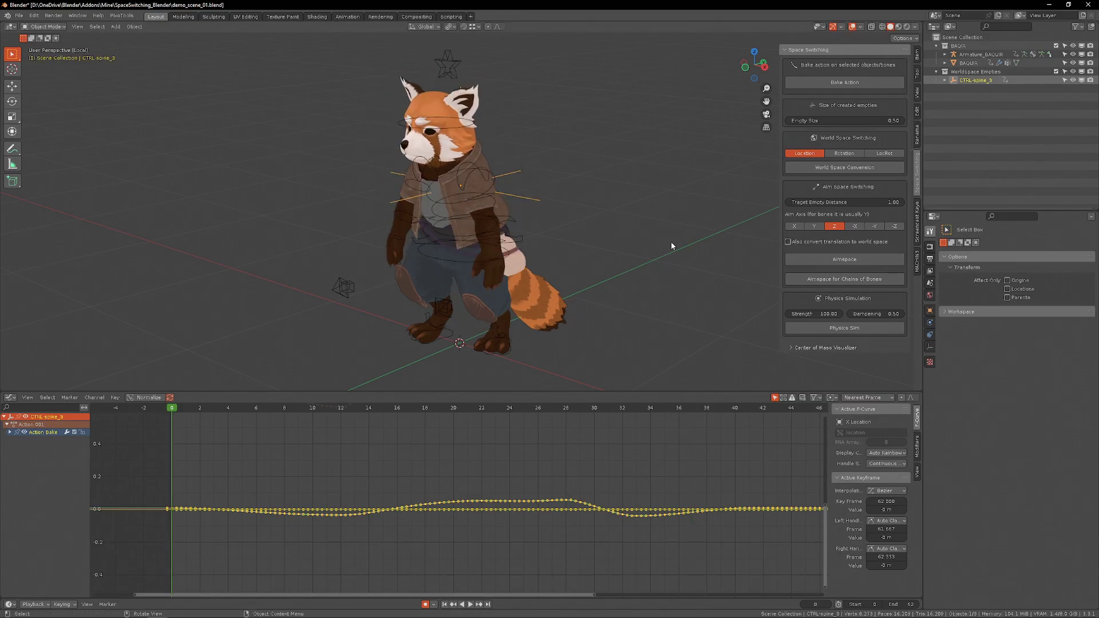
key(a)
key(g)
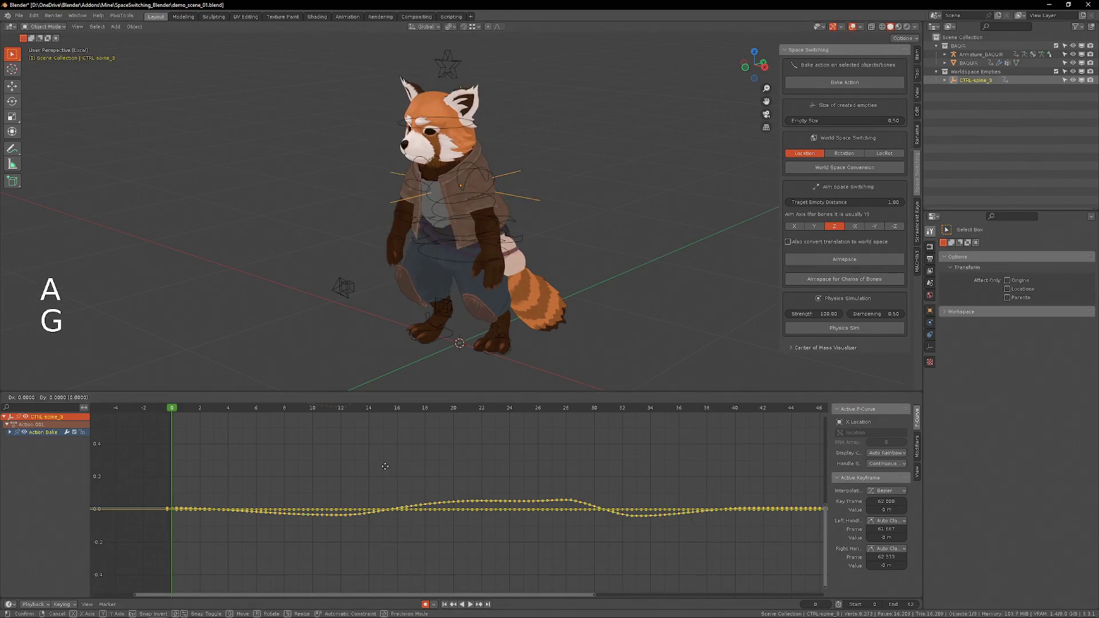
click(399, 464)
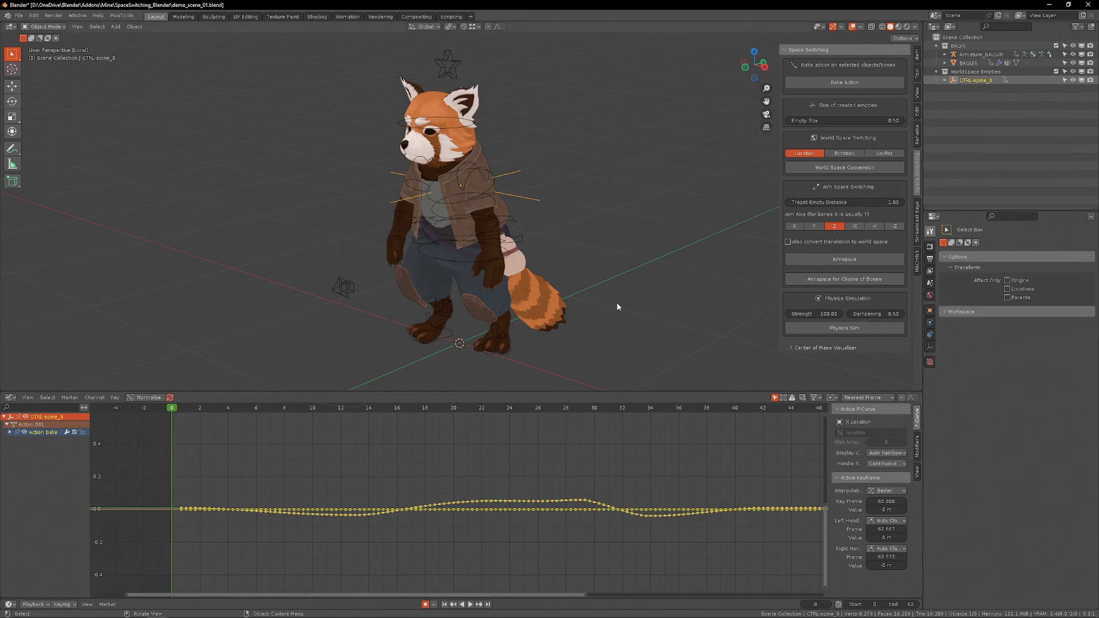
key(bracketleft)
key(space)
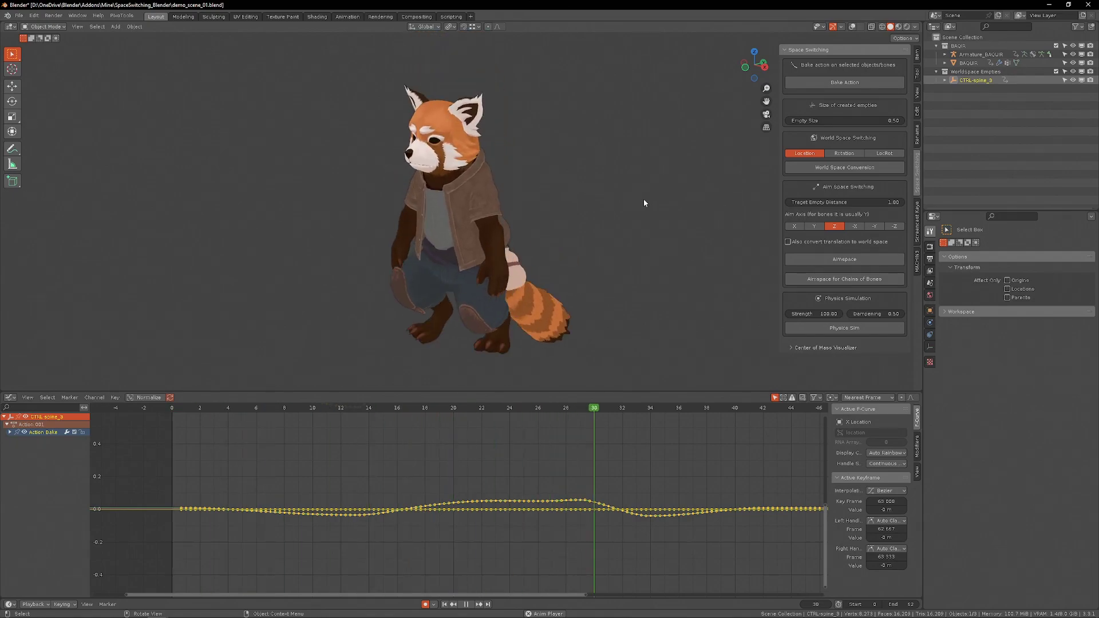
key(Escape)
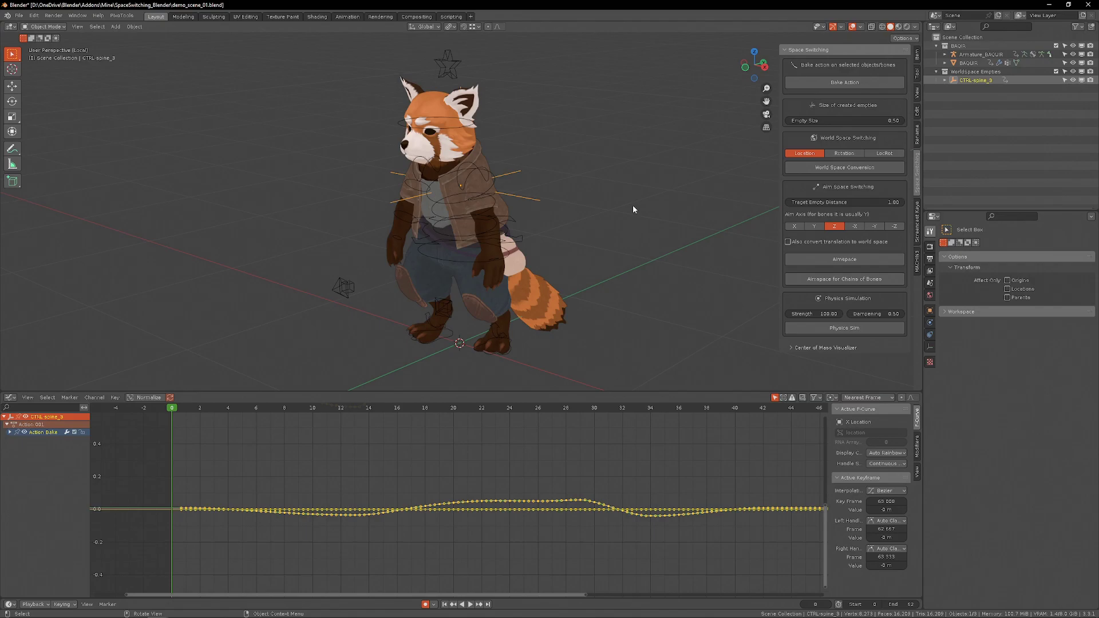
- Compare playback with and without the CTRL-spine_3 empty, then restore the empty
key(x)
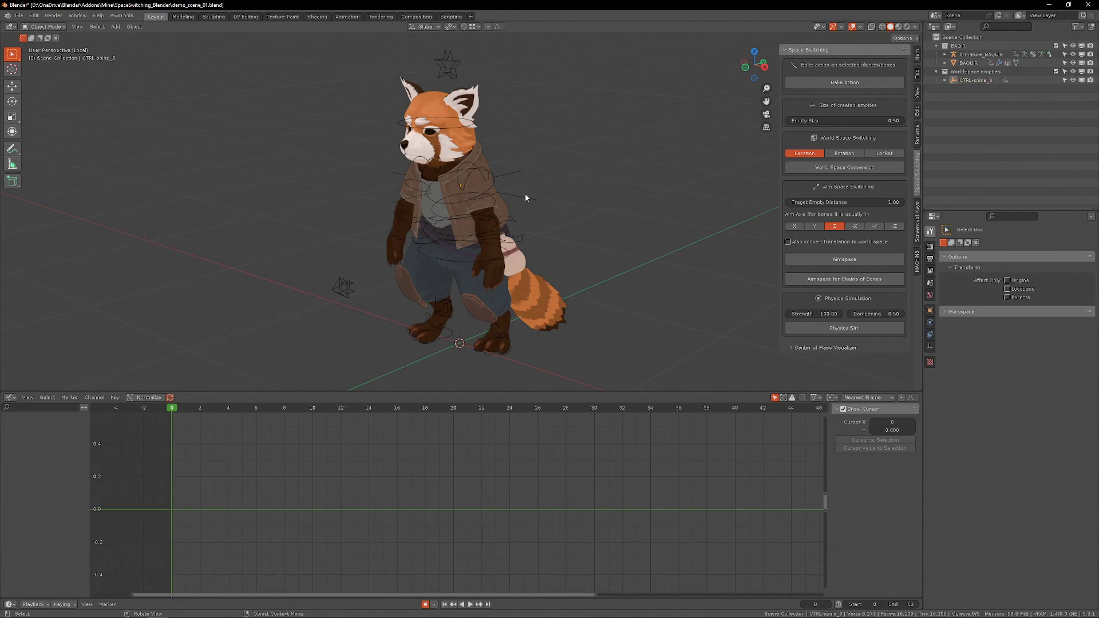
key(ctrl+z)
key(x)
key(space)
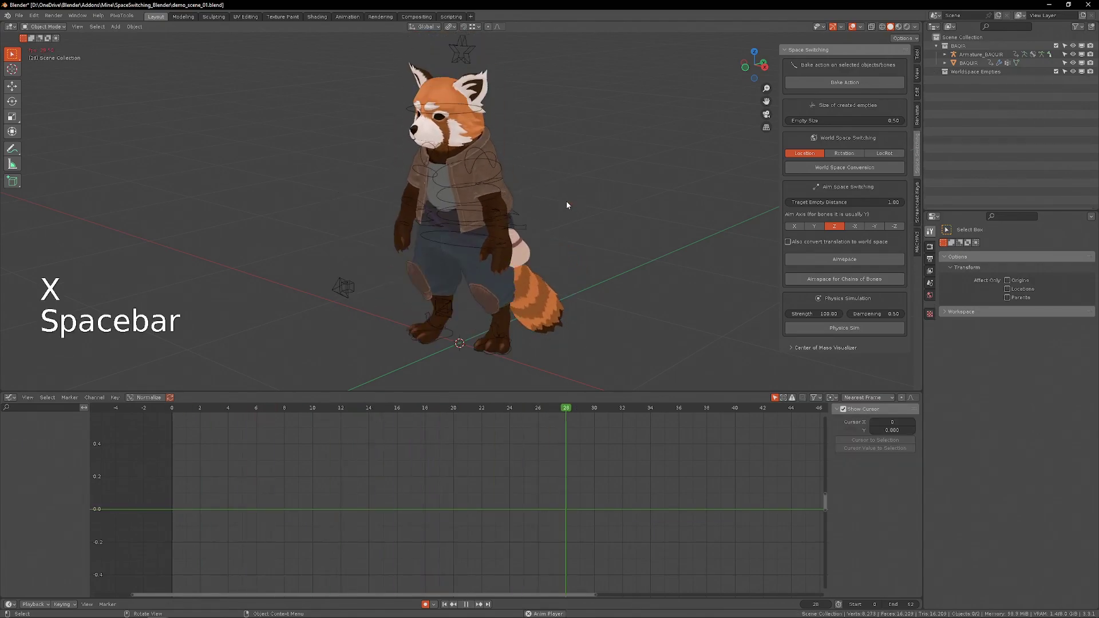
key(space)
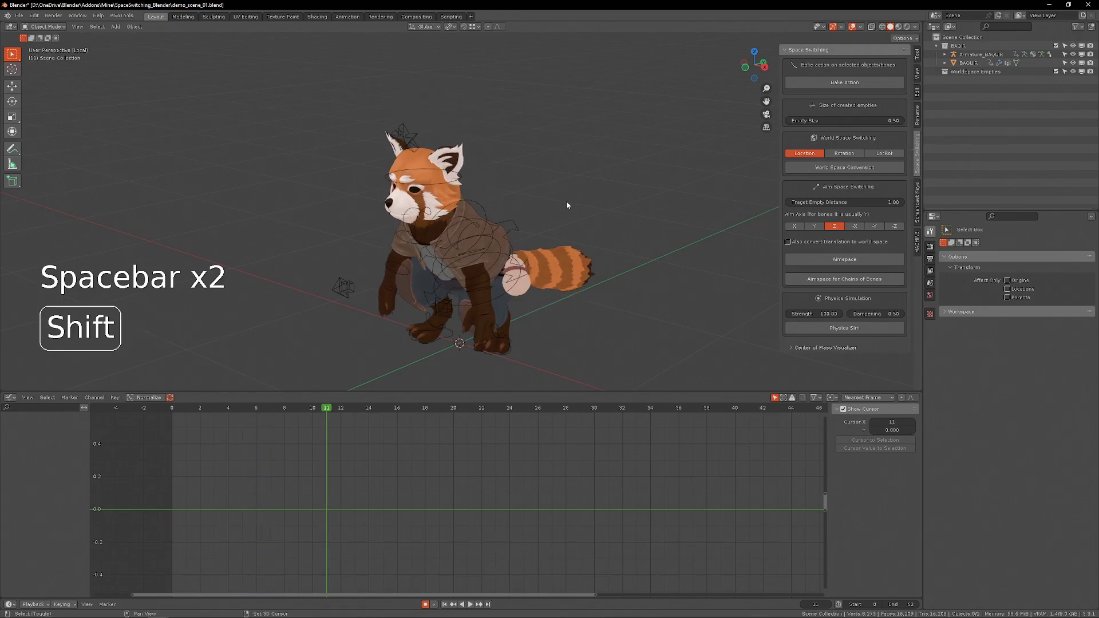
key(shift+Left)
key(ctrl+z)
key(ctrl+z)
click(549, 202)
key(space)
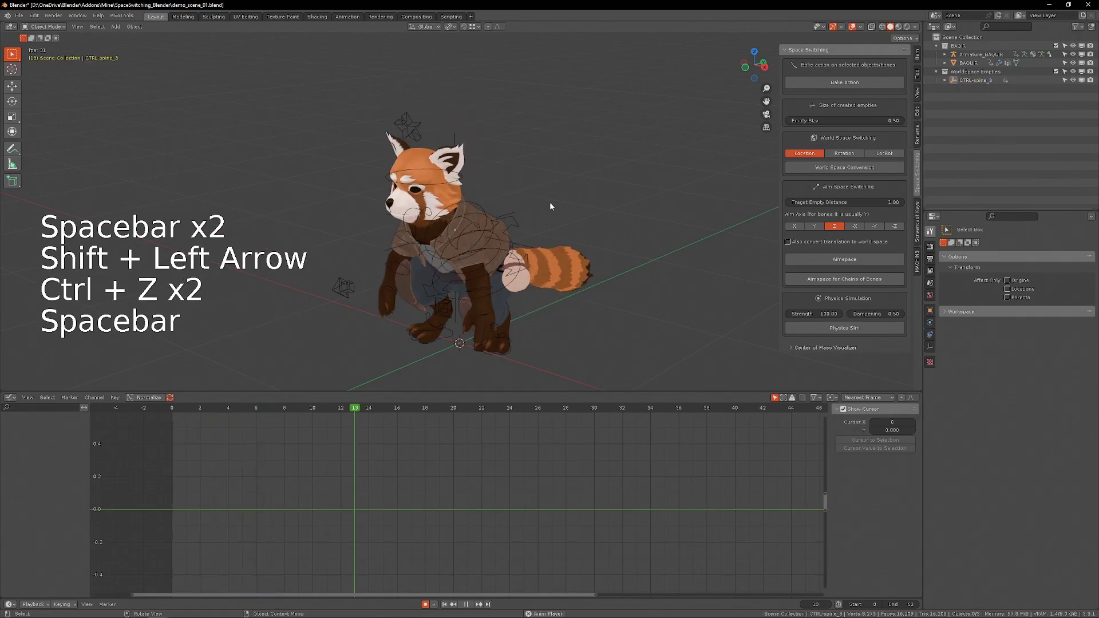
key(space)
- Bake the empty's motion onto the CTRL-spine_3 chest bone in Pose Mode and check the keys
click(531, 203)
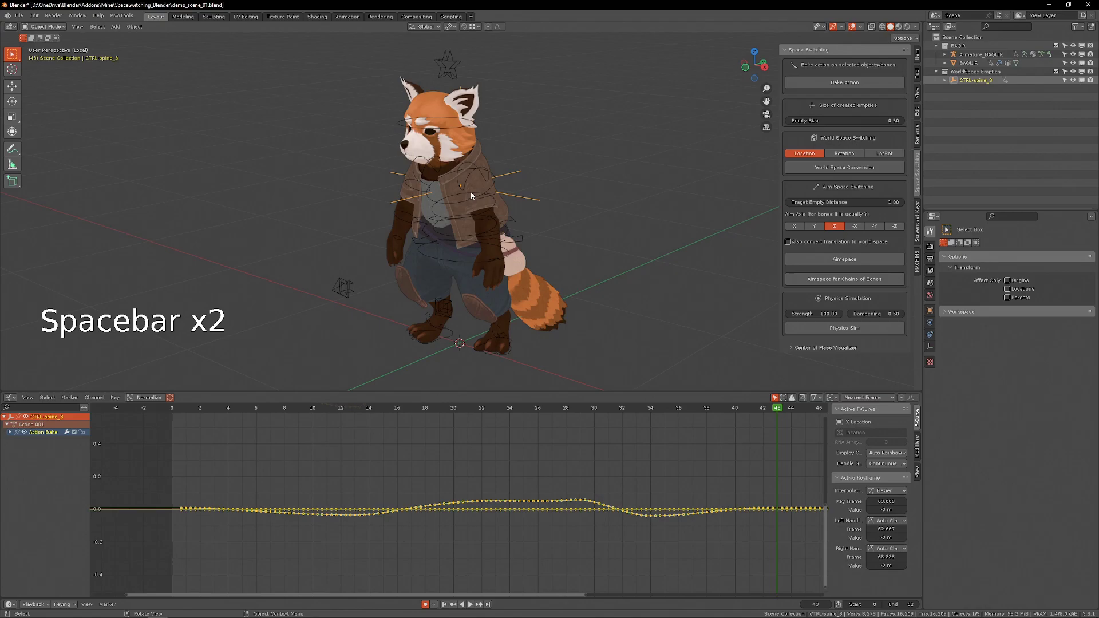
key(ctrl+Tab)
click(486, 192)
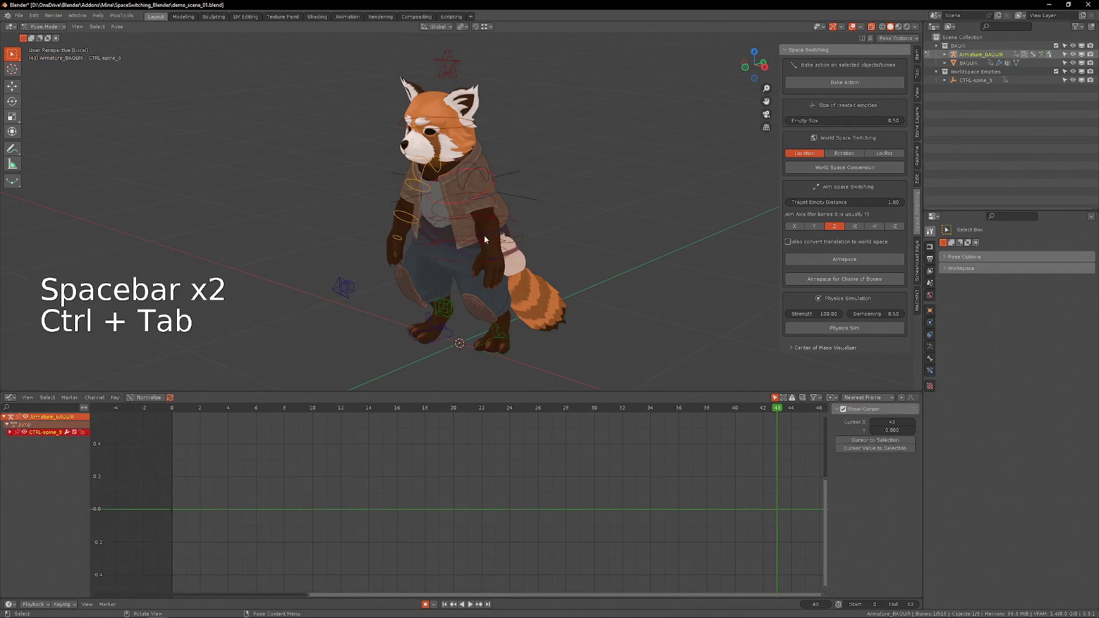
click(833, 84)
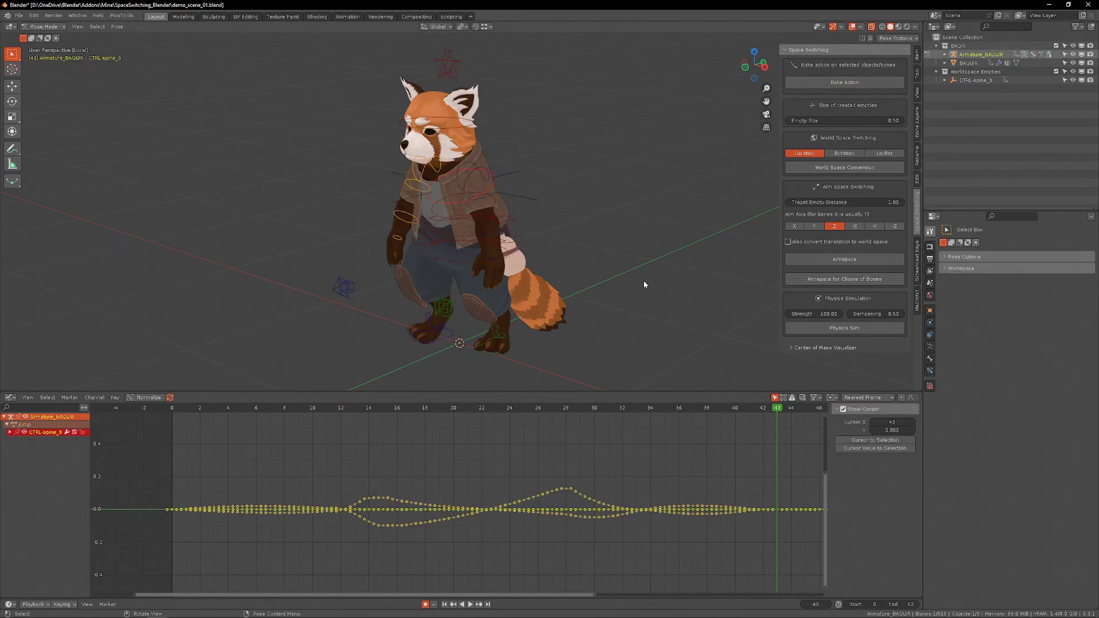
drag(332, 412, 551, 435)
drag(336, 481, 623, 552)
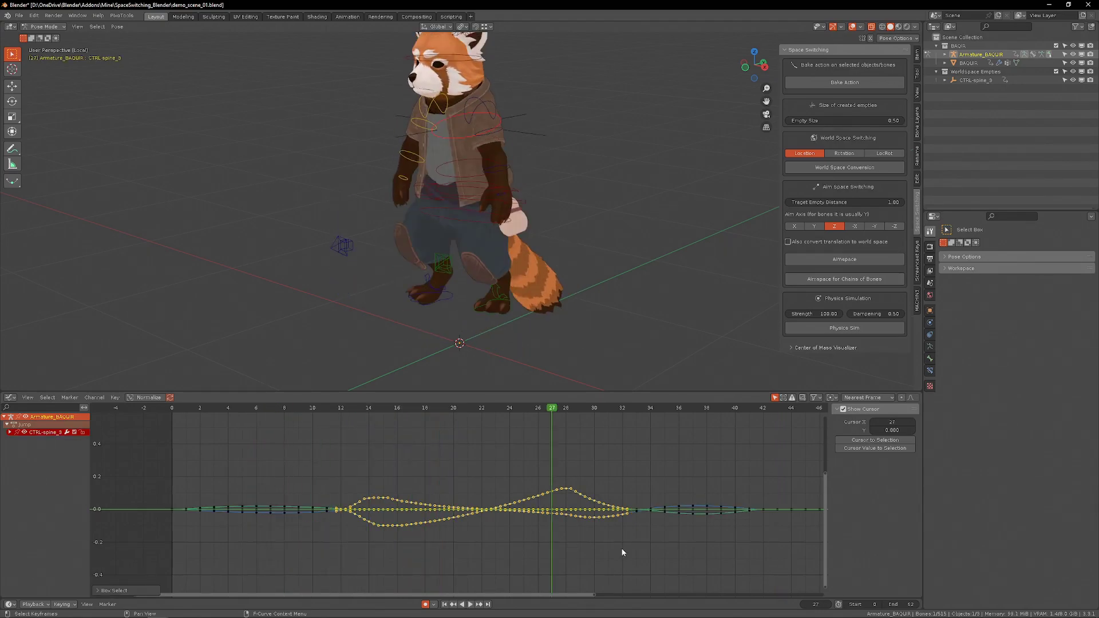
click(528, 142)
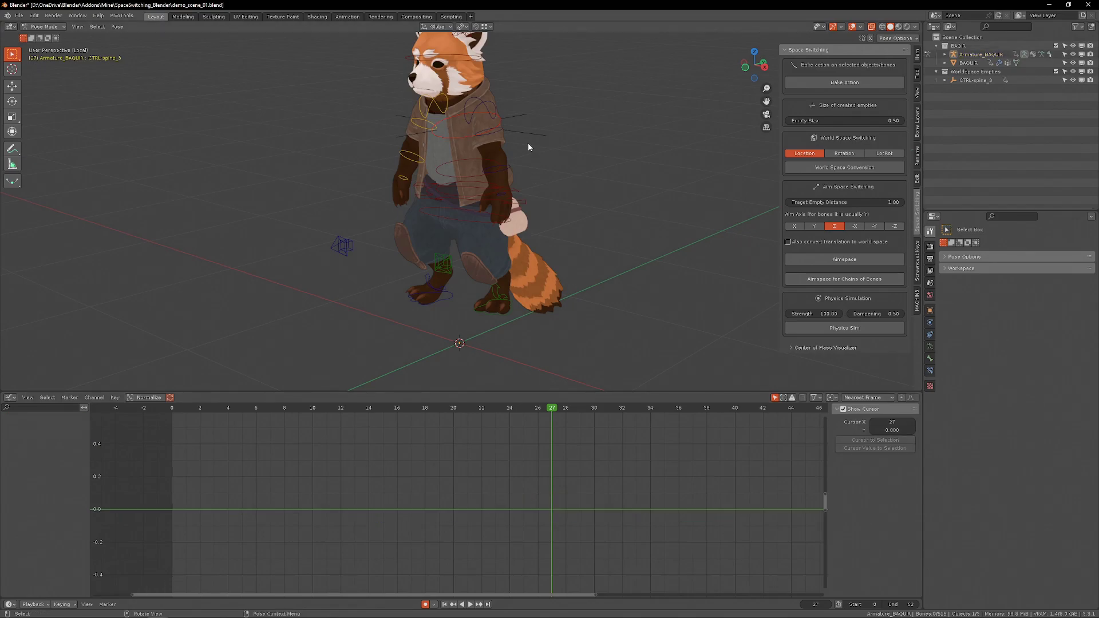
- Delete the CTRL-spine_3 empty in Object Mode and play the baked result
key(ctrl+Tab)
key(x)
key(space)
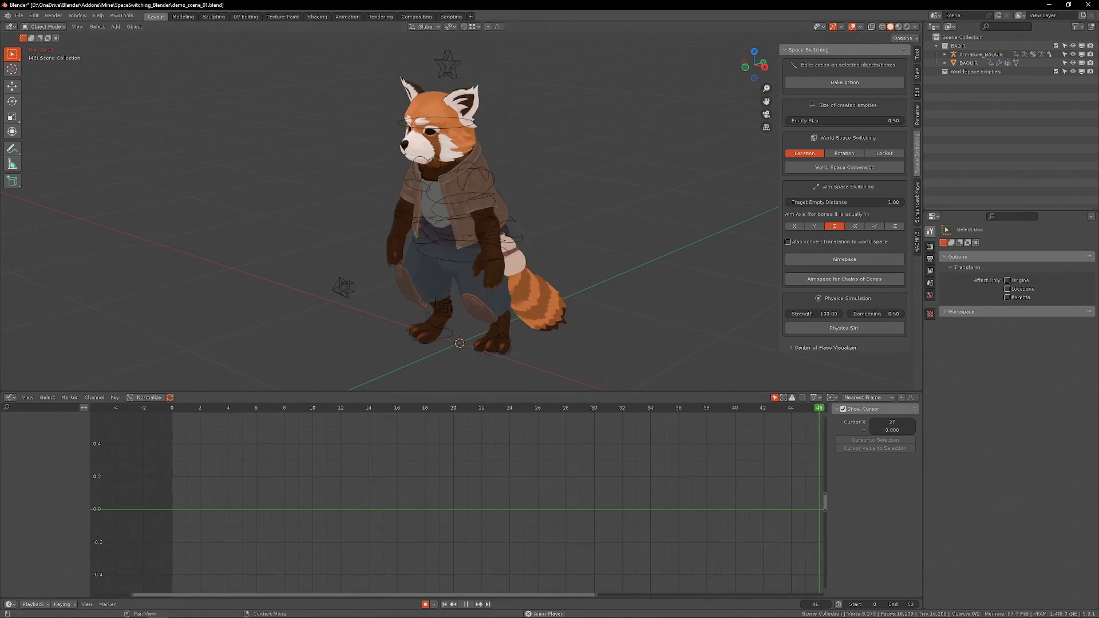
- Convert CTRL-spine_3 to a world-space empty in Rotation-only mode and play it back
key(Escape)
key(ctrl+z)
key(ctrl+z)
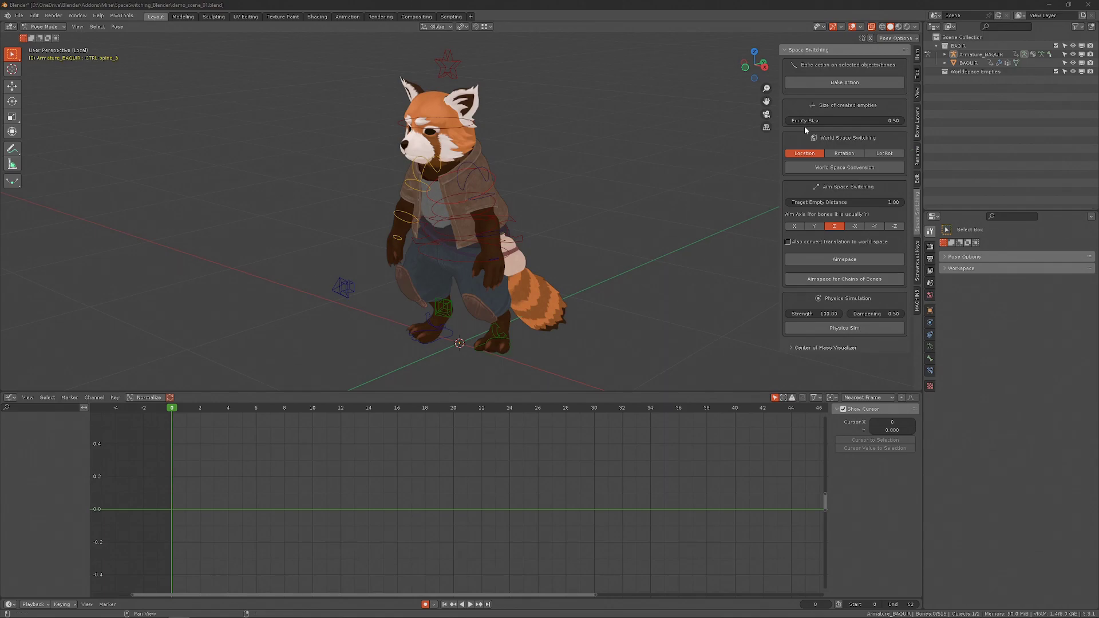
click(844, 153)
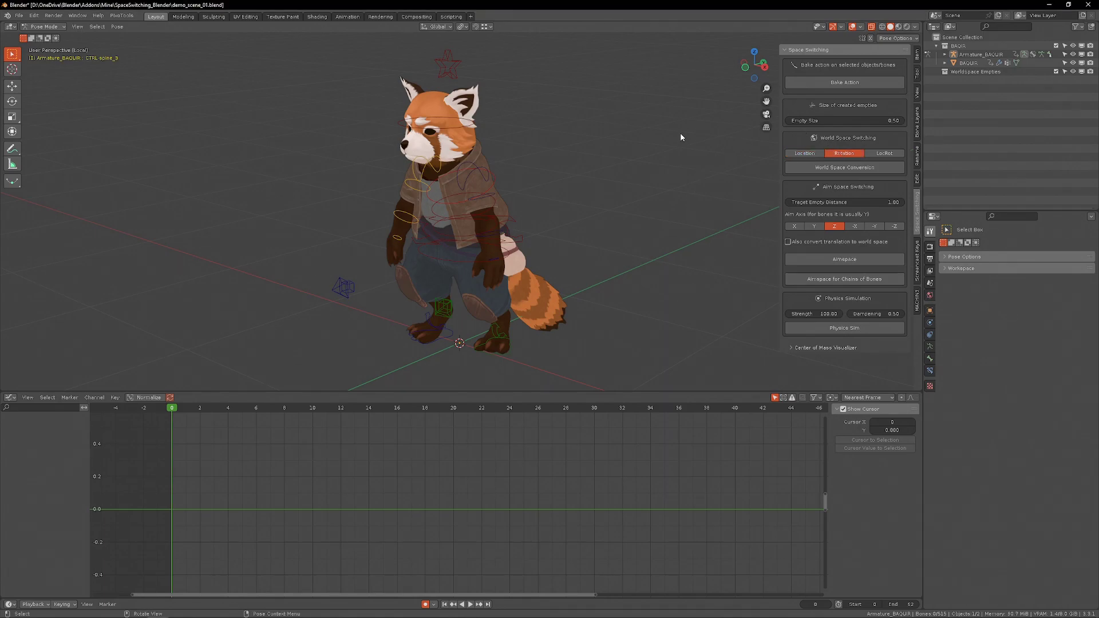
click(490, 183)
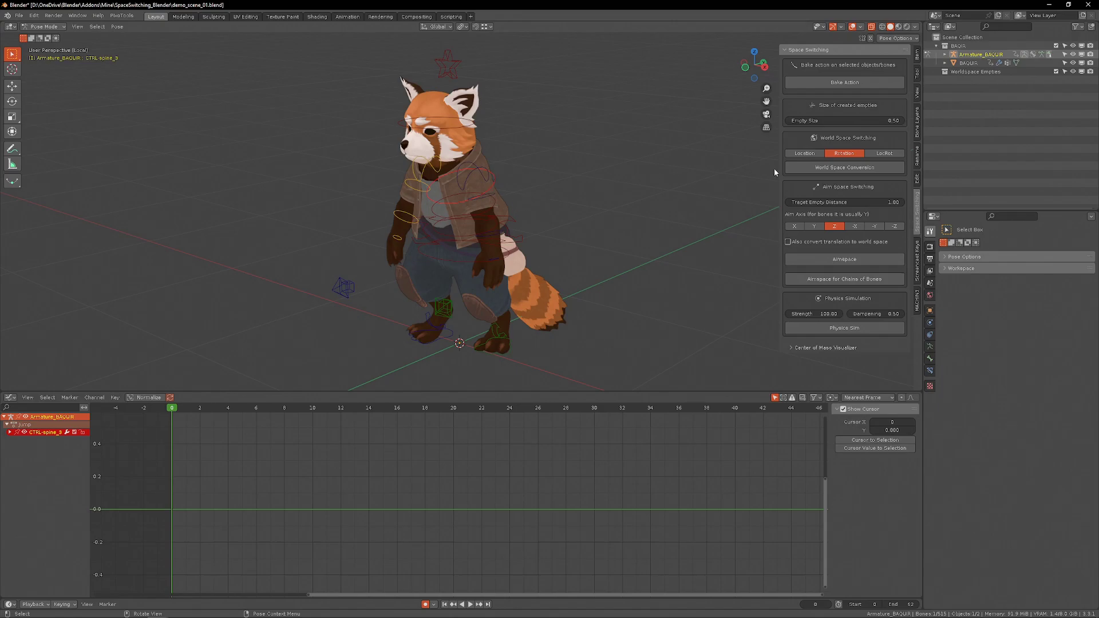
click(804, 168)
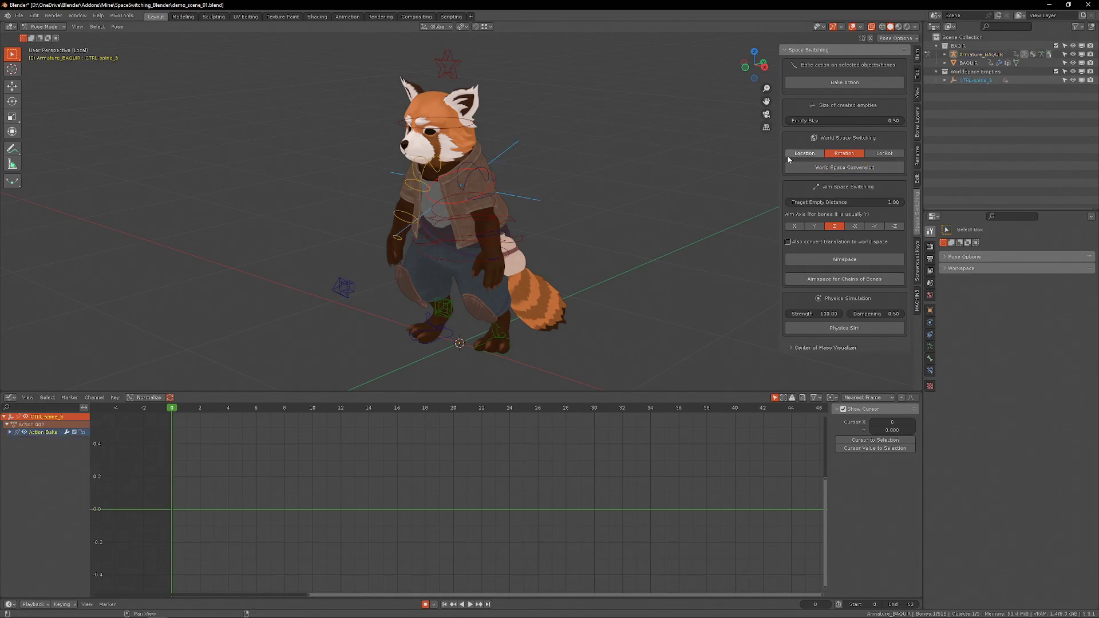
key(space)
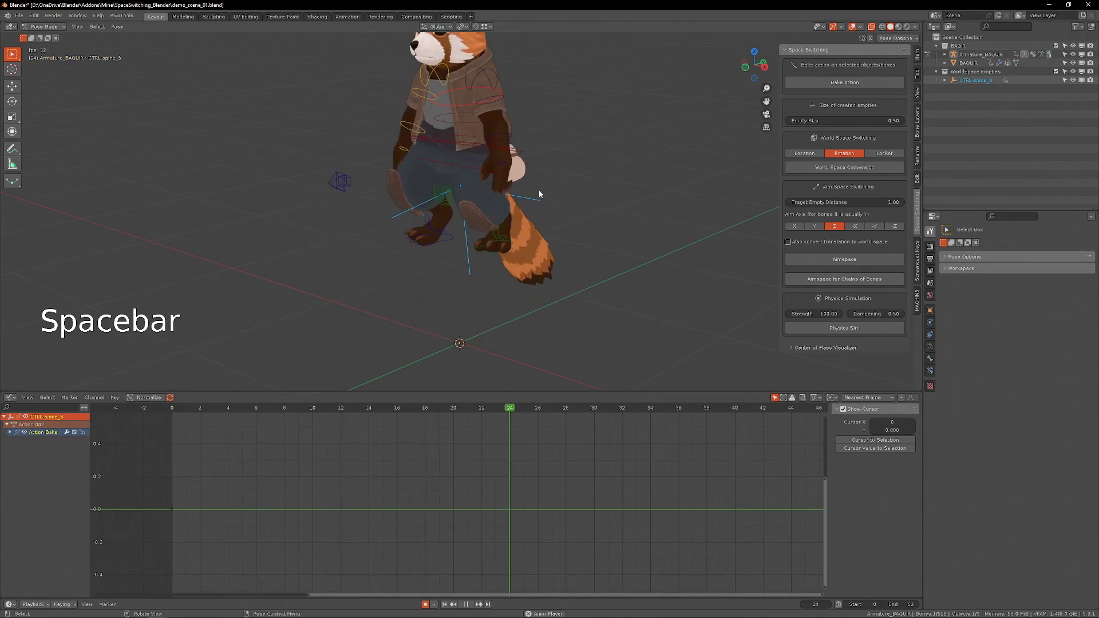
key(space)
- Shift the new empty's keyframes one frame later in the Graph Editor and play
key(ctrl+Tab)
key(a)
key(f)
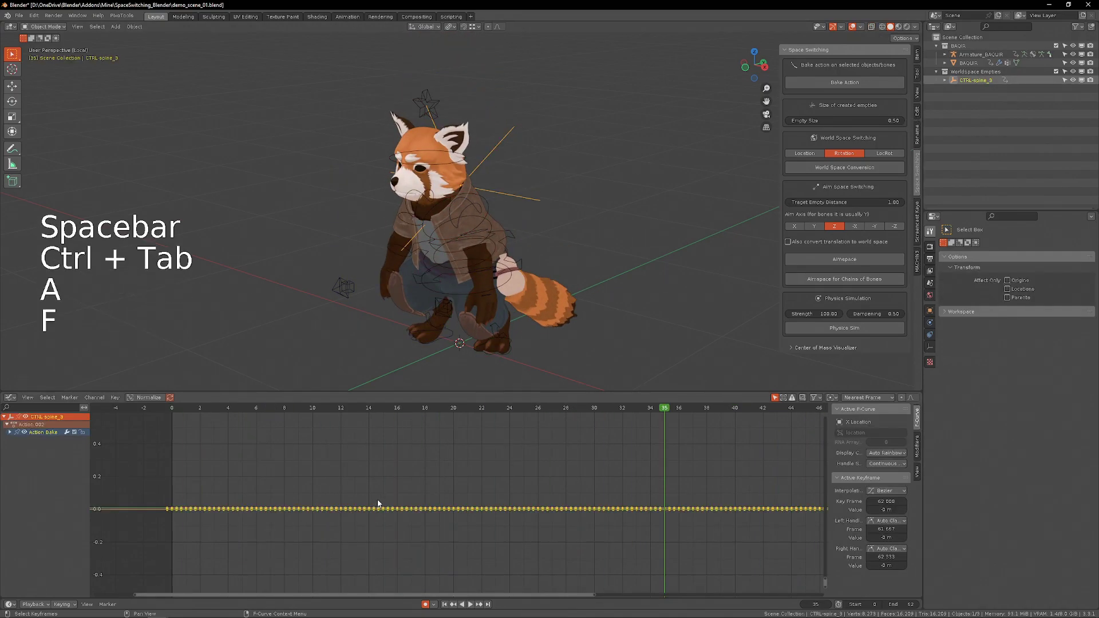
key(g)
click(392, 504)
key(space)
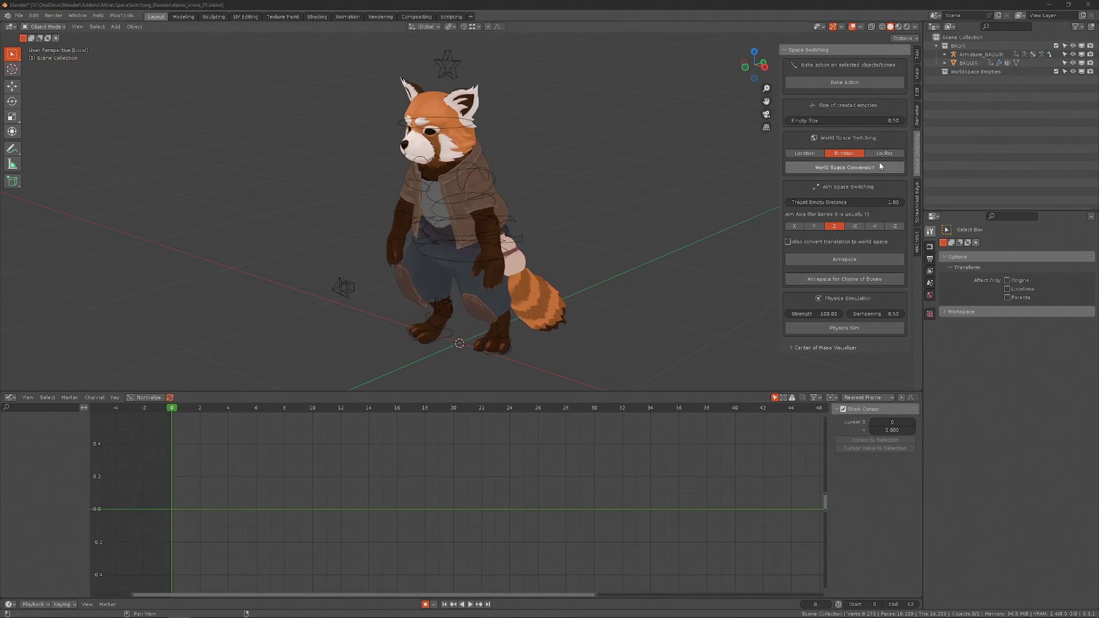
- Set Empty Size to 1.64 with Rotation mode, then convert CTRL-spine_3 to a world-space empty
click(885, 153)
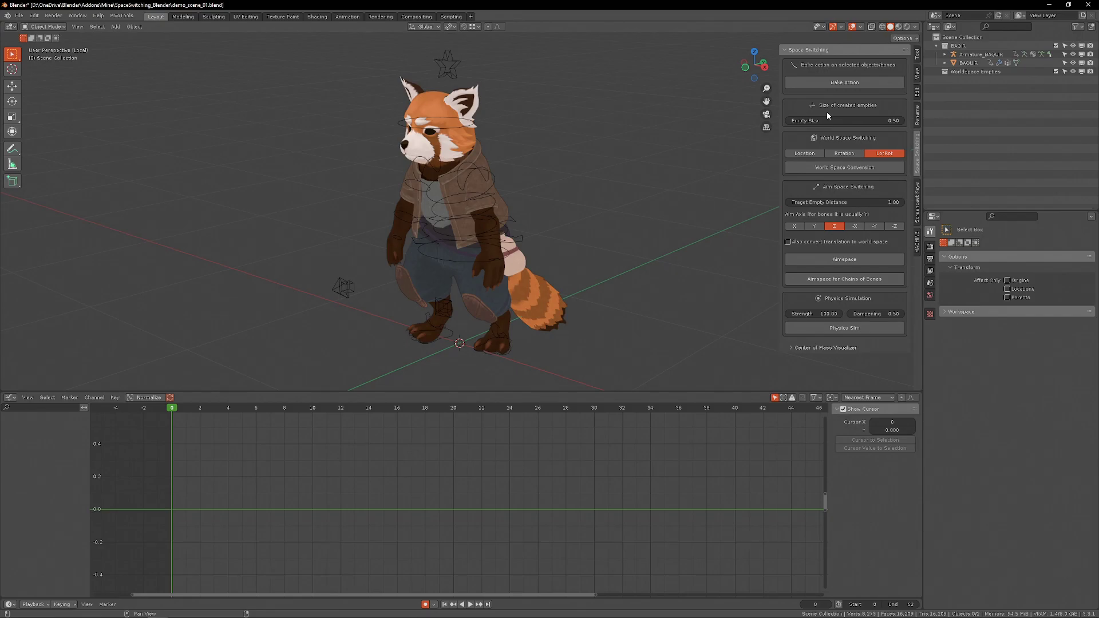
drag(820, 120, 828, 120)
click(833, 153)
click(498, 191)
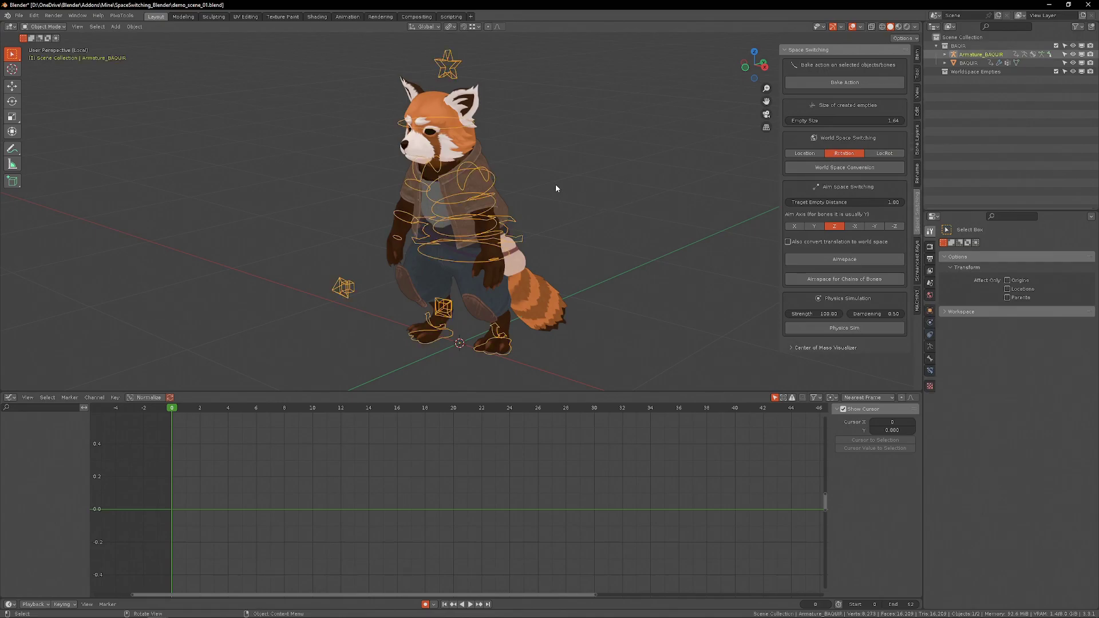
key(ctrl+Tab)
click(494, 187)
click(859, 168)
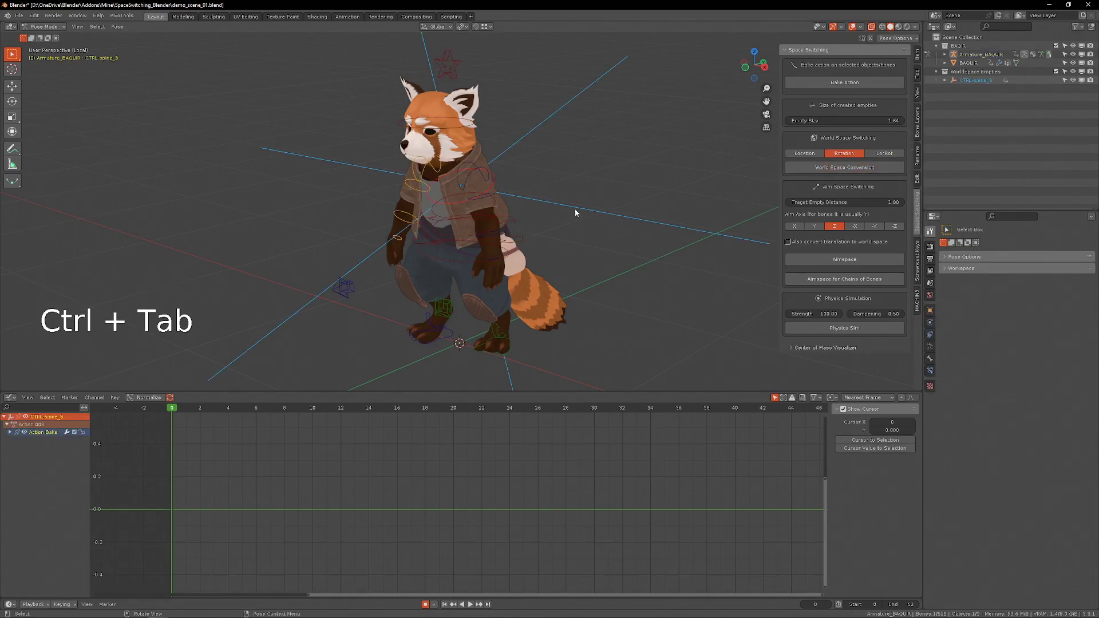
click(672, 240)
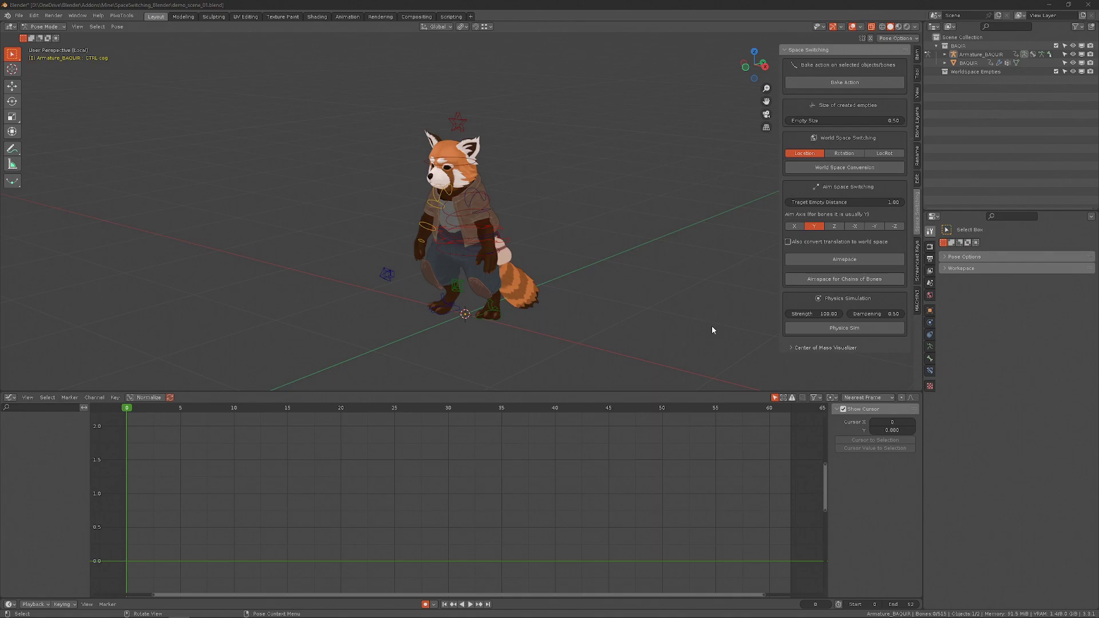
- Select CTRL-cog, set Aim Axis to Z, and run the Aimspace conversion
click(482, 262)
click(834, 226)
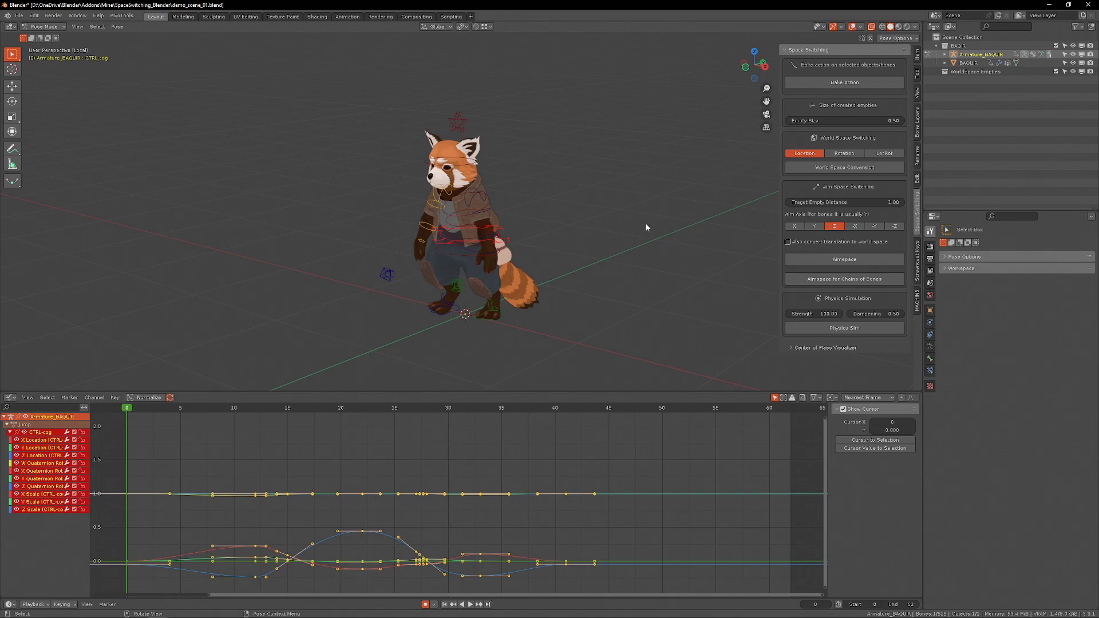
click(839, 261)
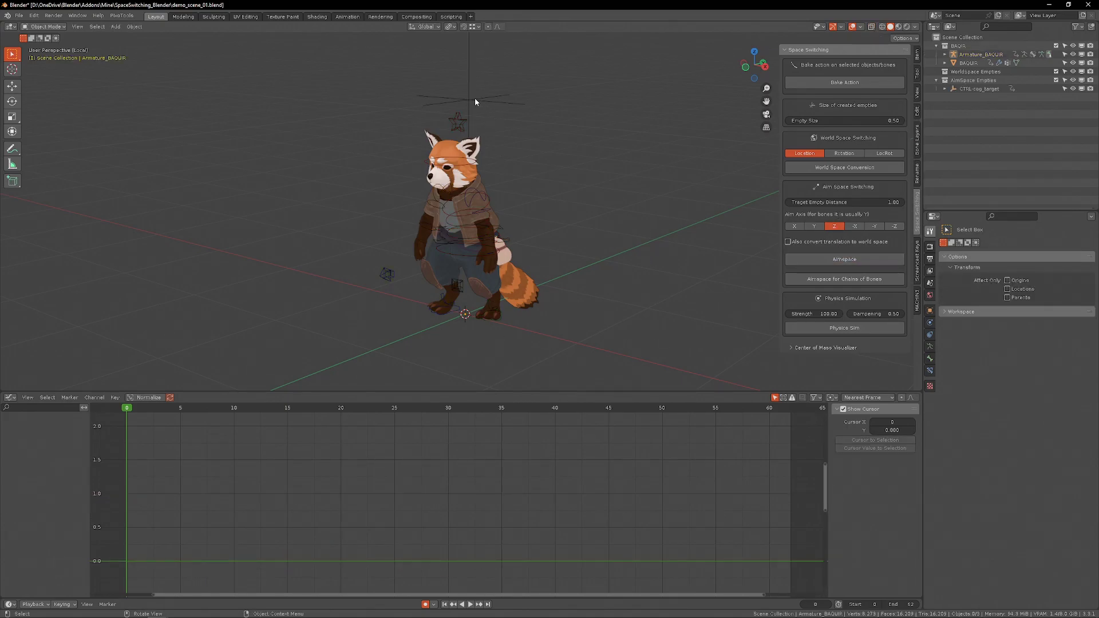
- Move the CTRL-cog_target empty to a new spot, play the result, and reselect the empty
click(475, 100)
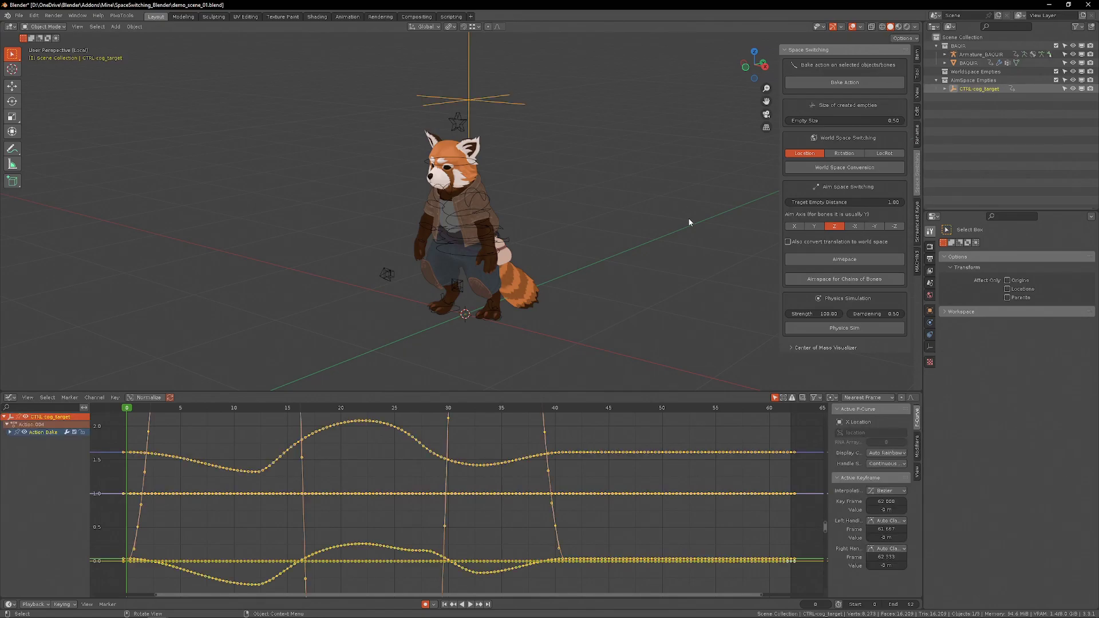
key(g)
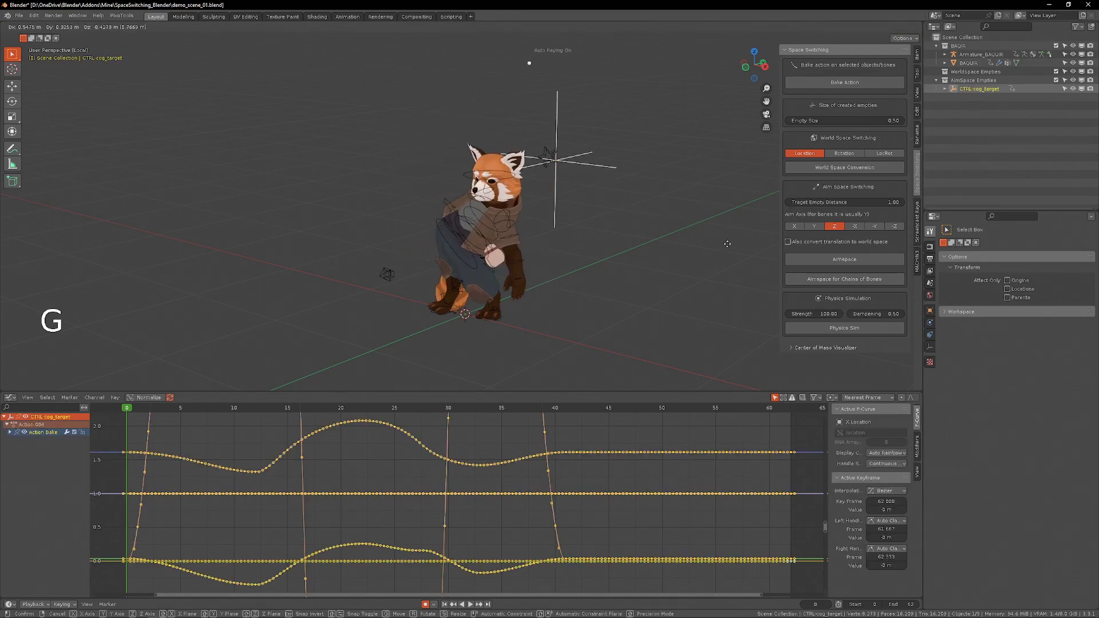
click(608, 182)
key(space)
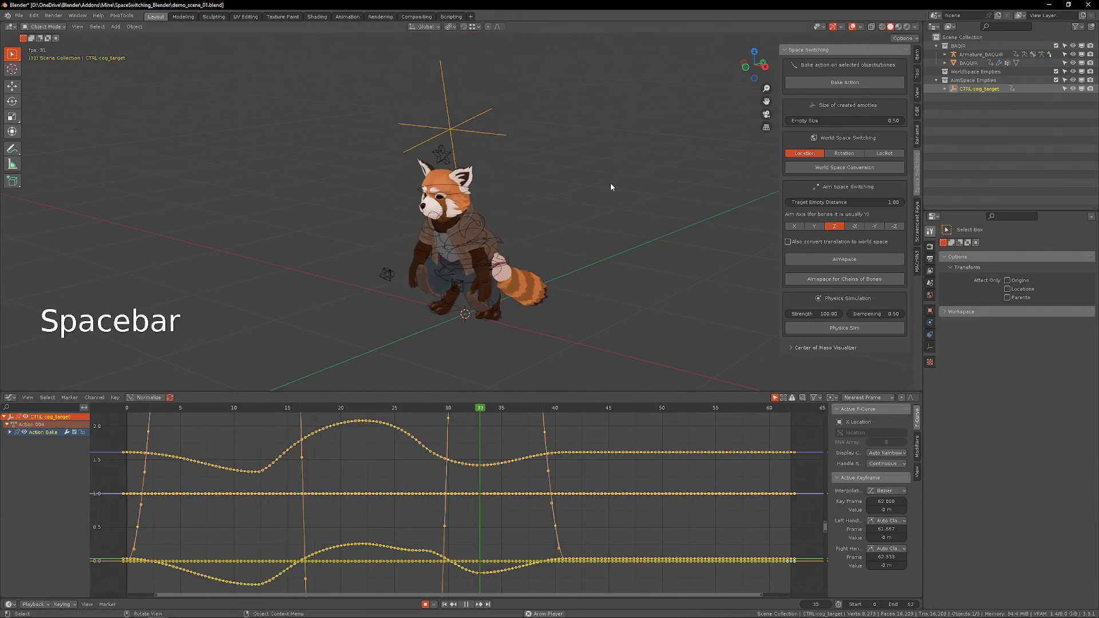
key(space)
click(609, 220)
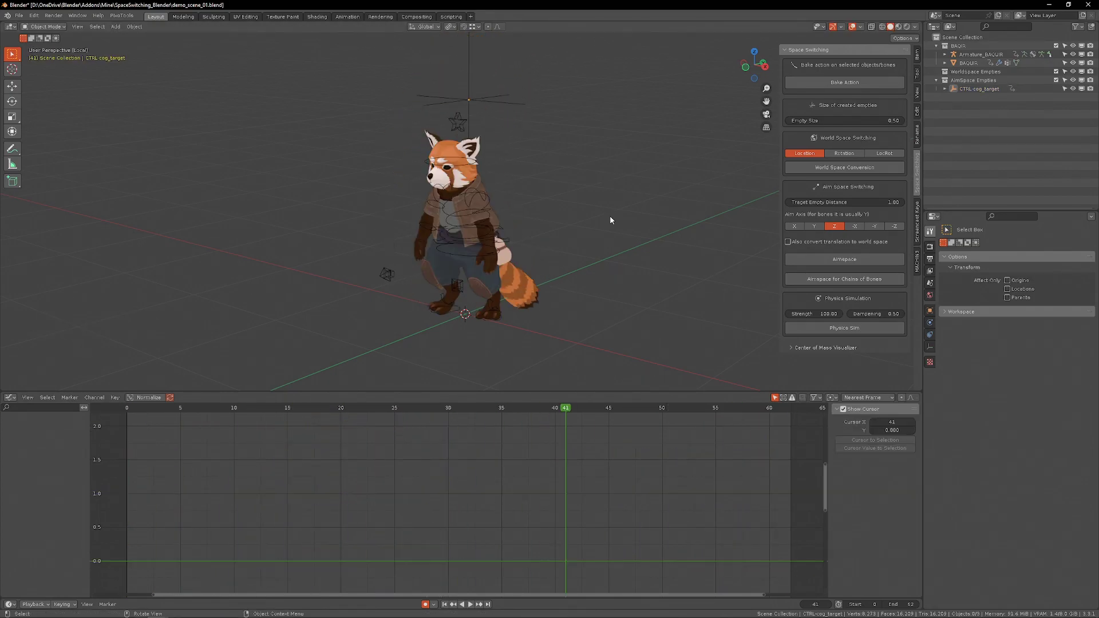
click(475, 95)
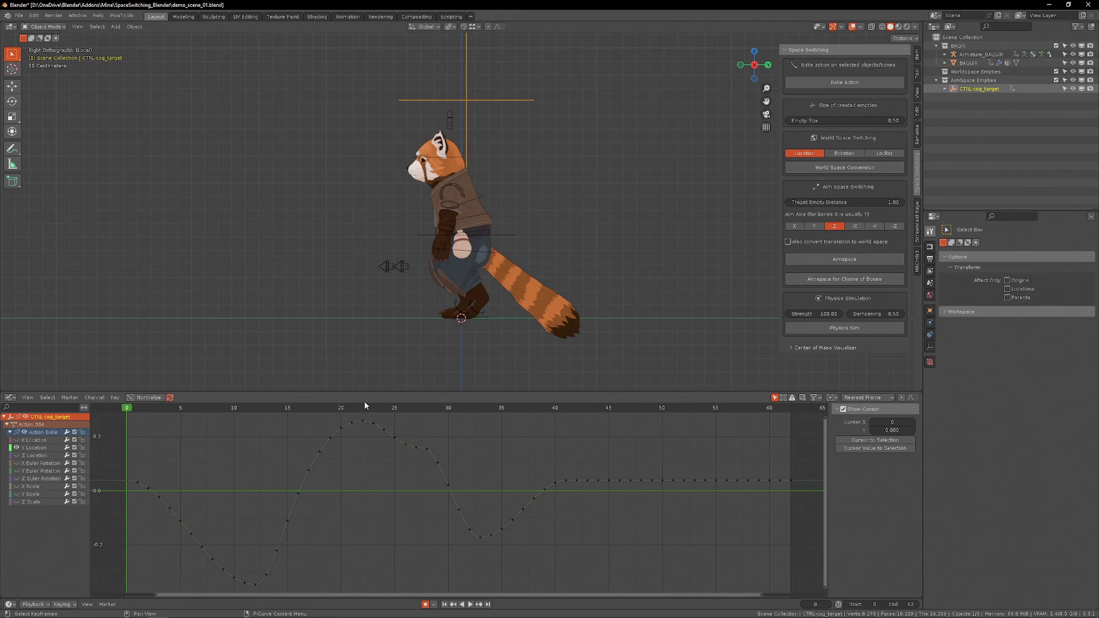
- Scrub the timeline to frame 25 and back to frame 13, then play the cog target's motion
drag(365, 403, 191, 419)
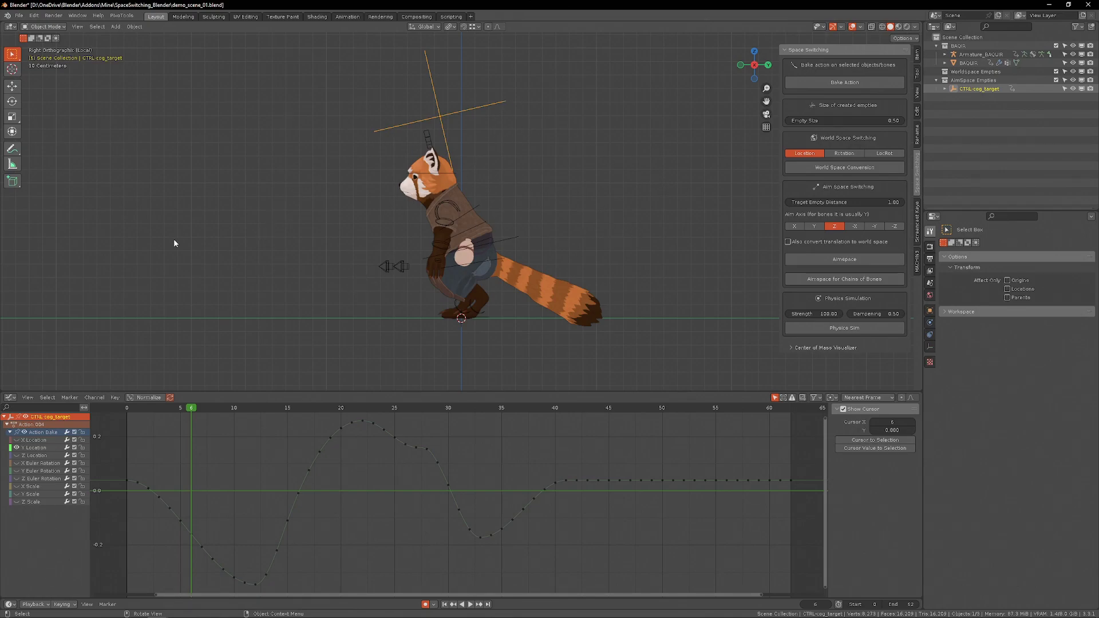
drag(312, 405, 407, 451)
key(ctrl+z)
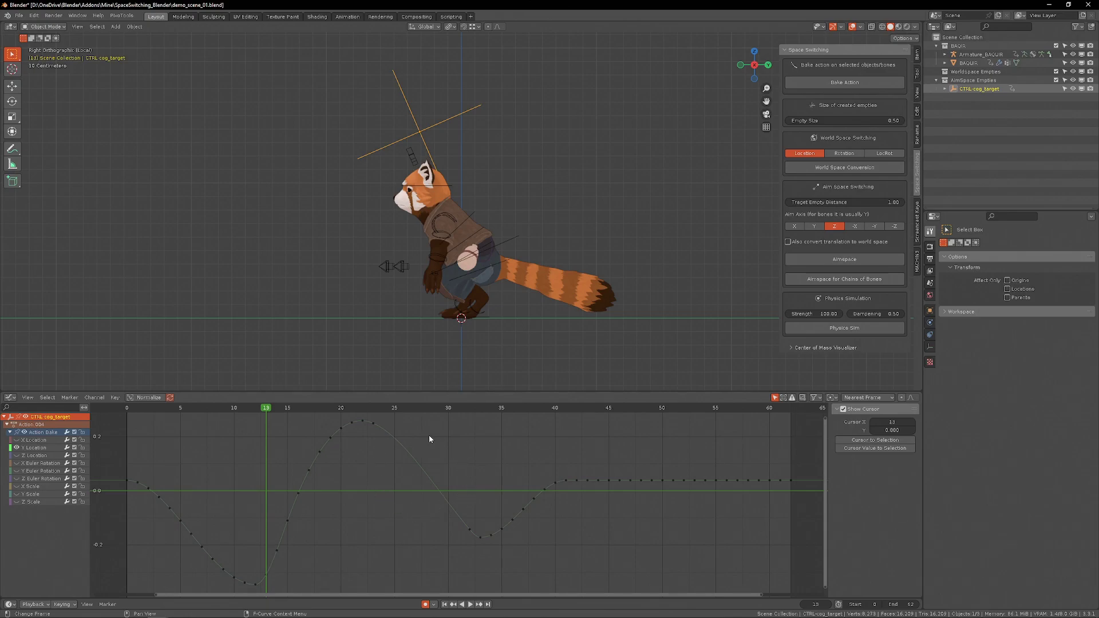
key(space)
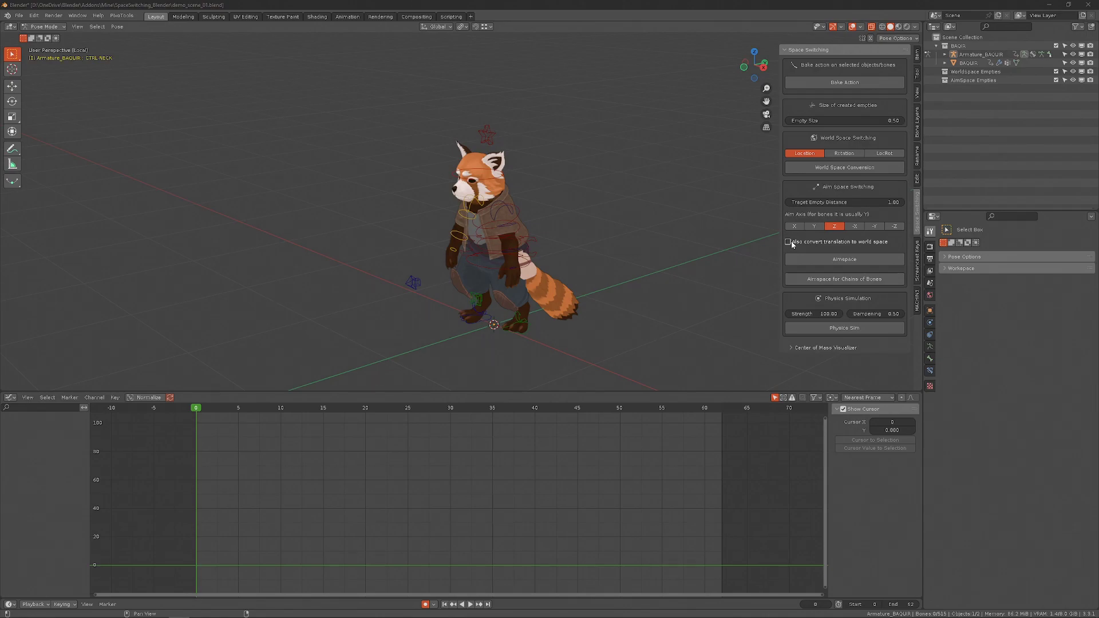
- Convert the neck control to aim space with 'Also convert translation to world space' enabled
click(788, 242)
click(824, 262)
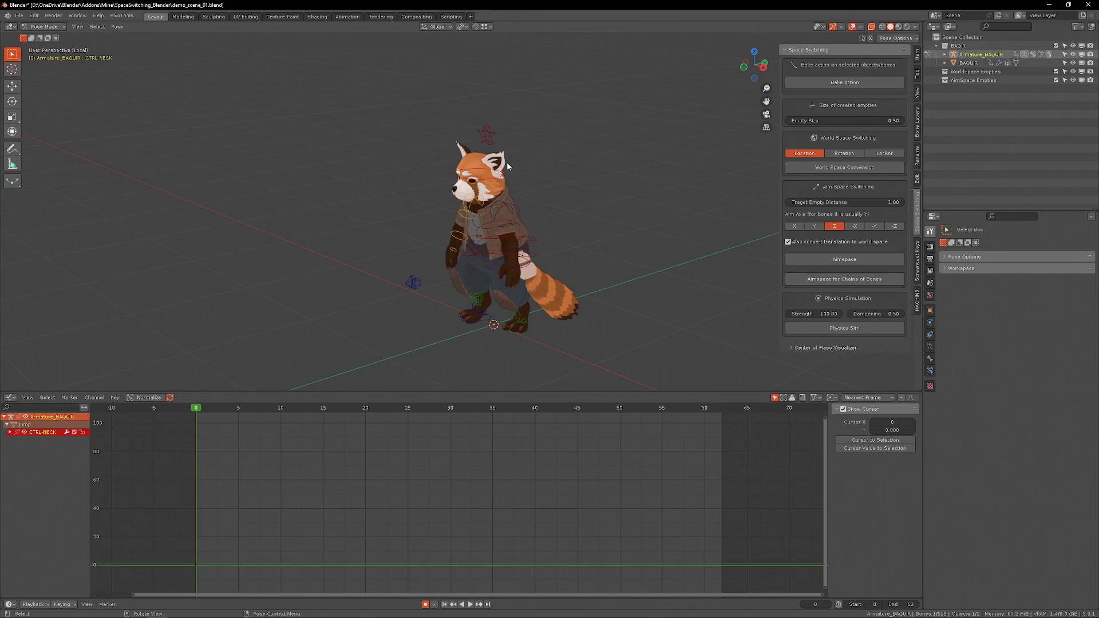
click(831, 262)
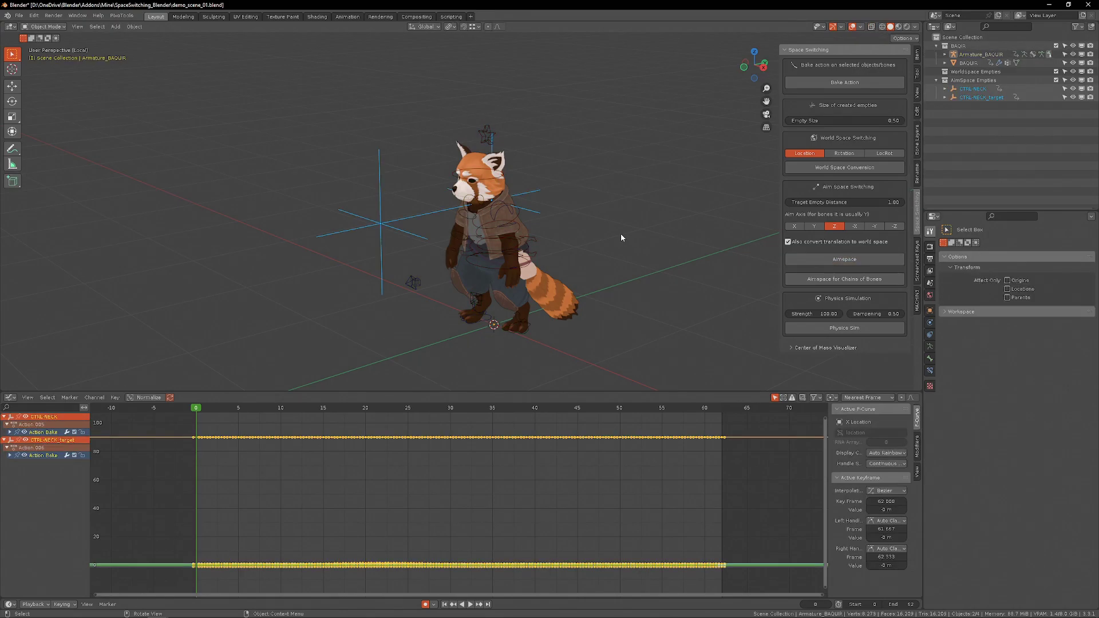
- Test-grab the CTRL-NECK_target and CTRL-NECK empties, cancelling each move
click(389, 227)
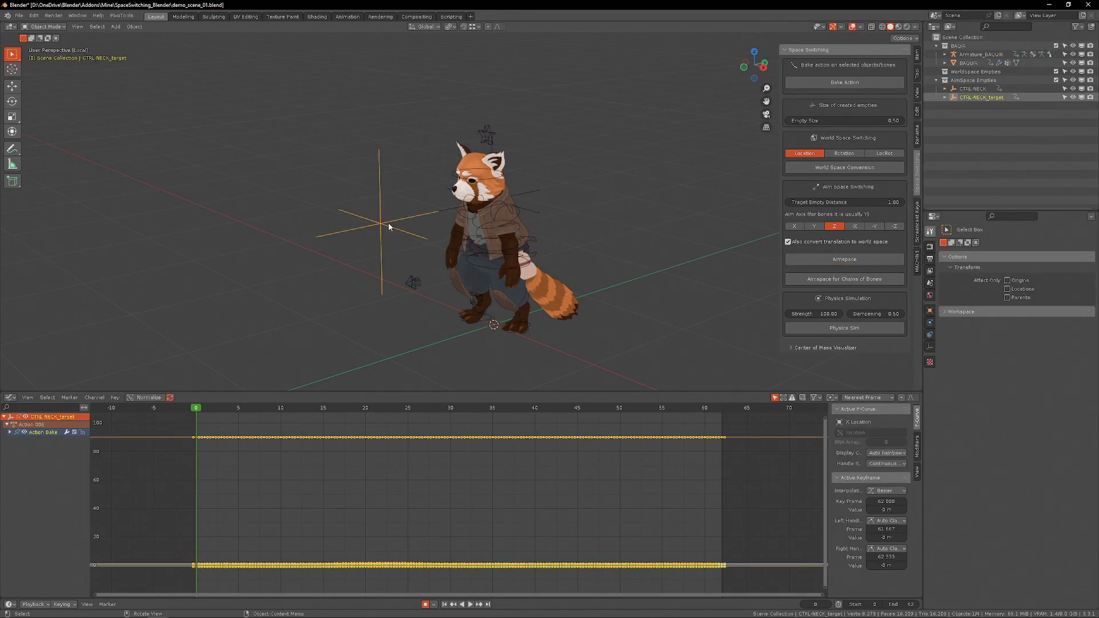
key(g)
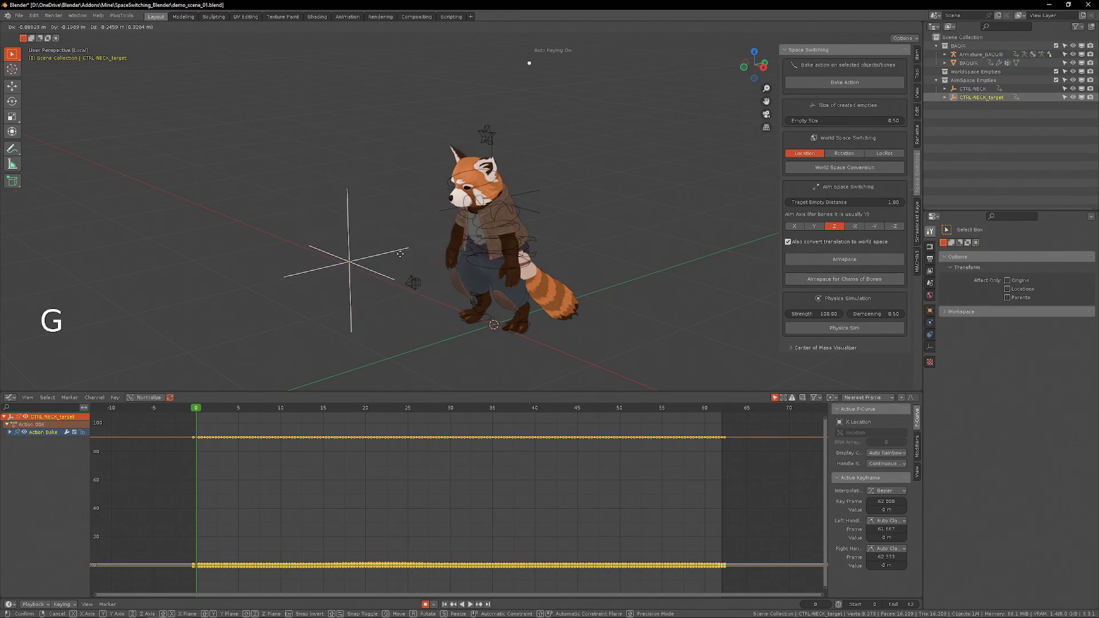
right_click(538, 221)
click(538, 216)
key(g)
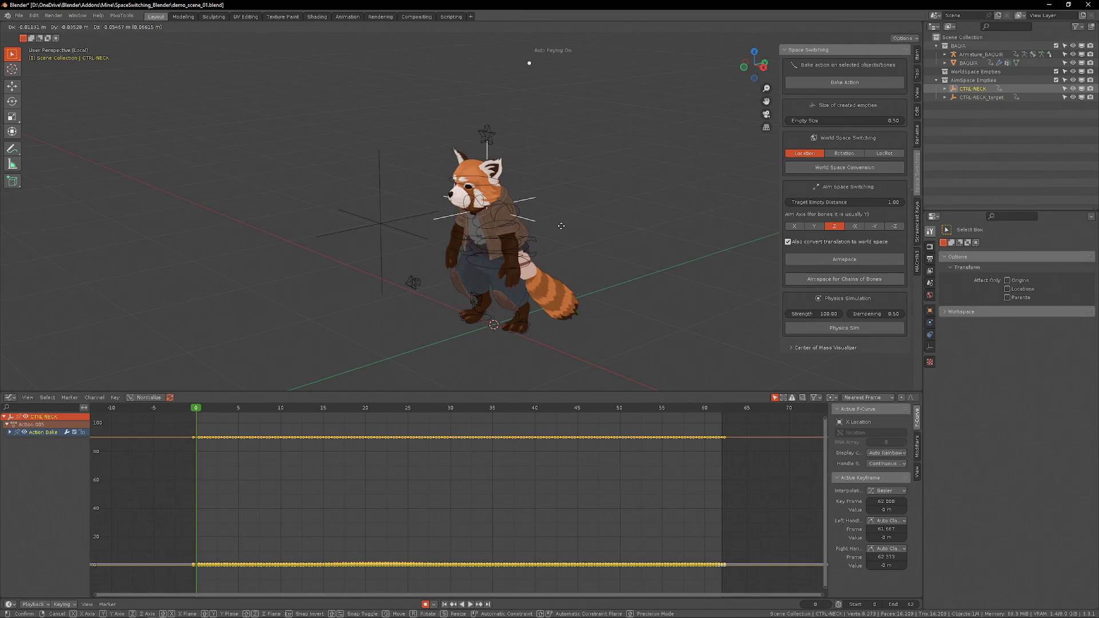
right_click(561, 226)
key(ctrl+z)
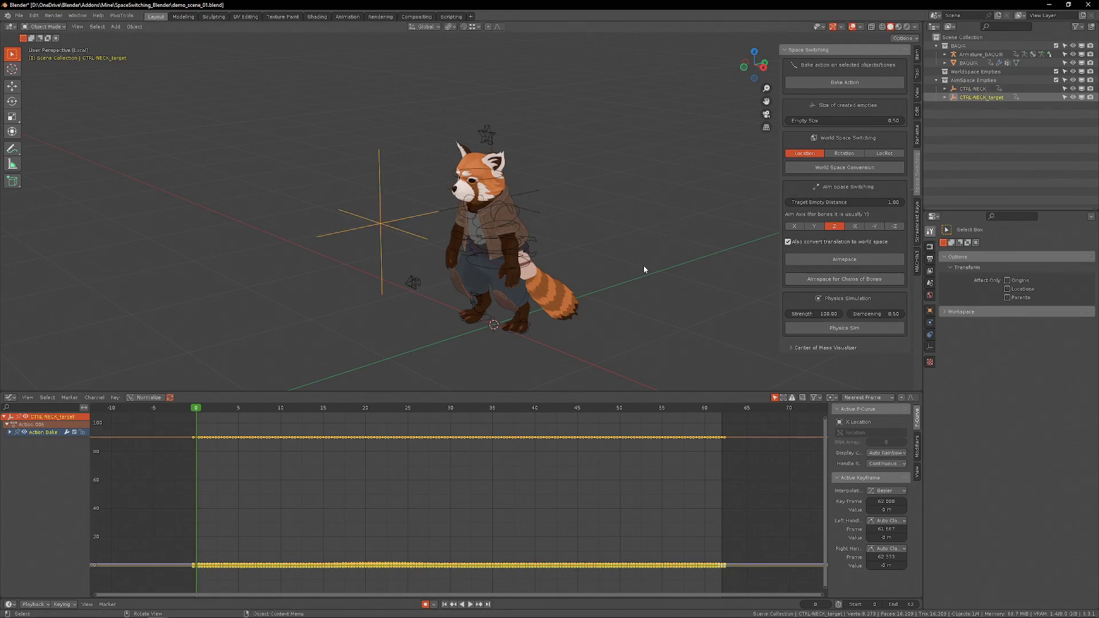
- Delete all baked keyframes from the CTRL-NECK_target empty
key(space)
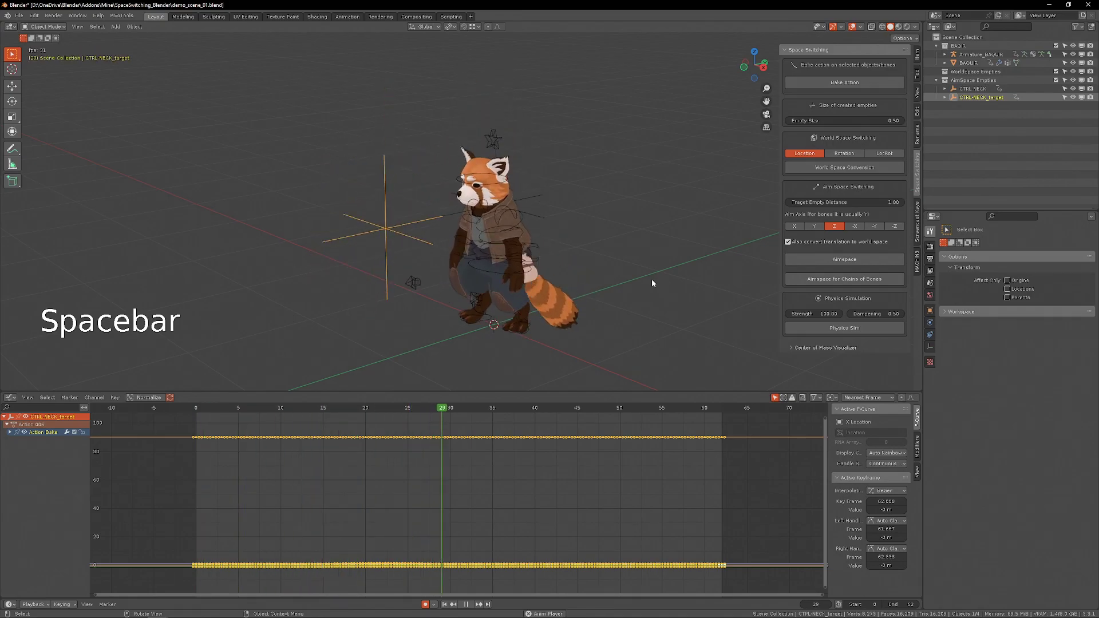
key(space)
key(shift+Left)
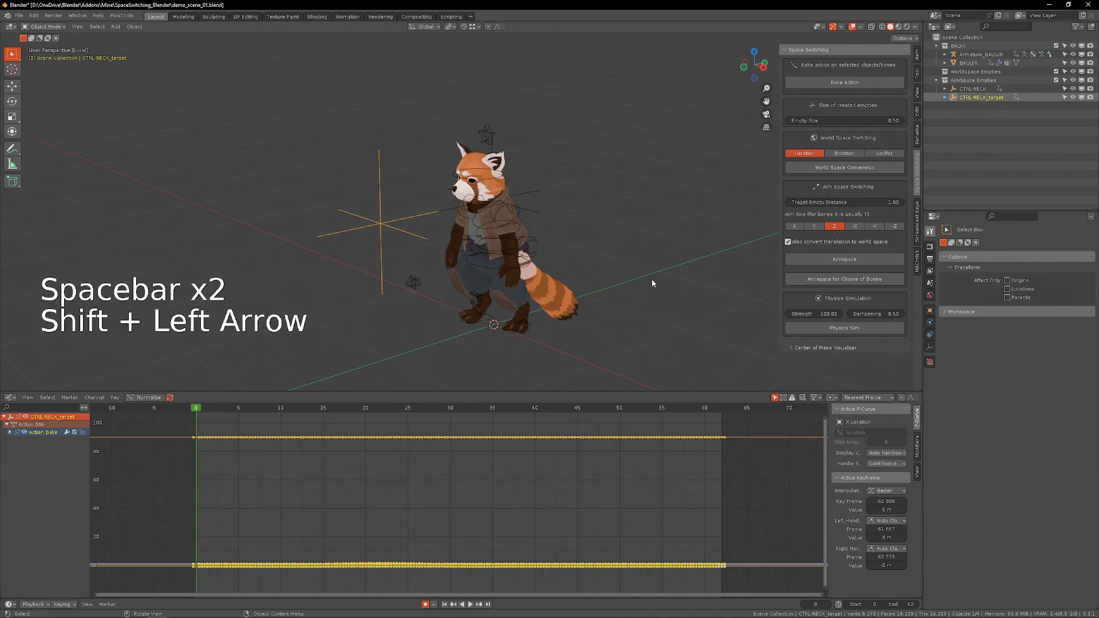
click(340, 472)
drag(201, 431, 744, 591)
key(Delete)
- Move CTRL-NECK_target to the left of the head and play back to watch the head turn
click(630, 332)
key(space)
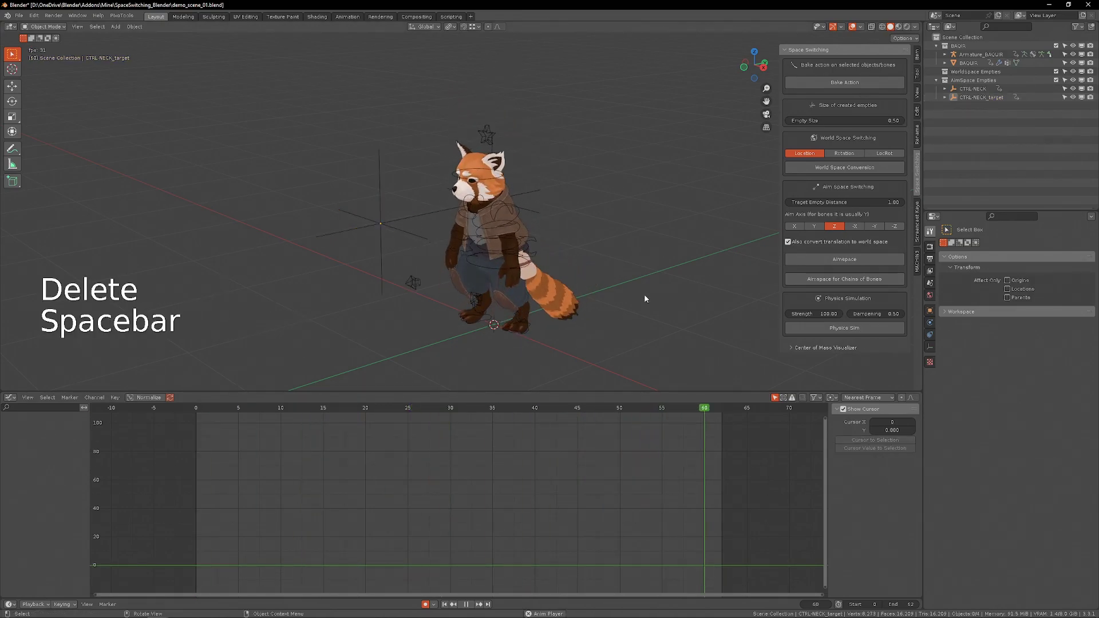
key(space)
key(shift+Left)
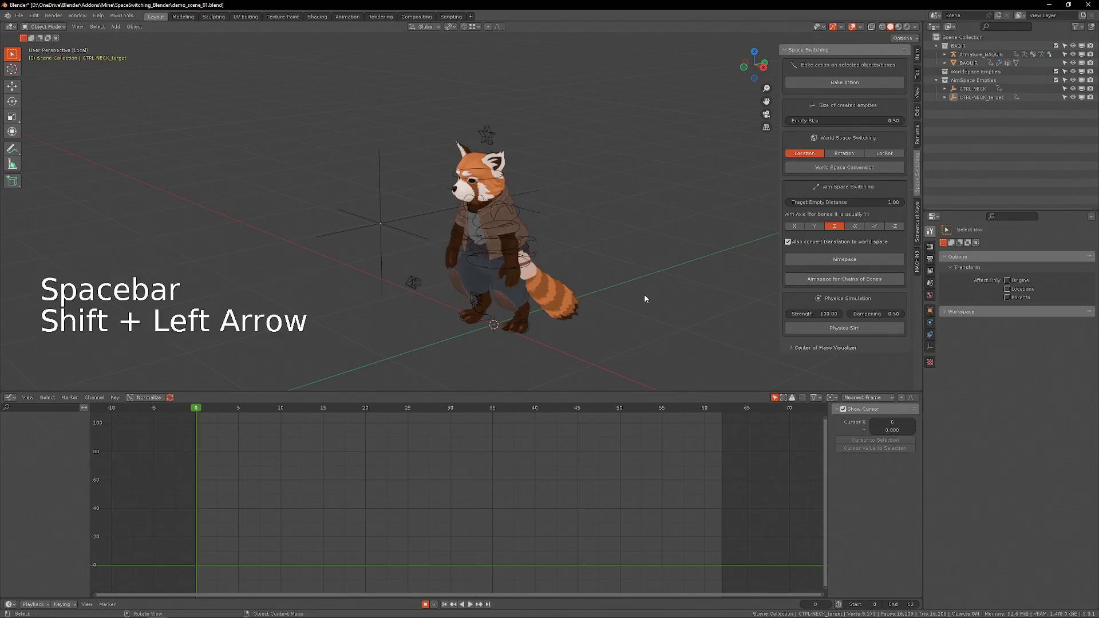
click(378, 251)
key(g)
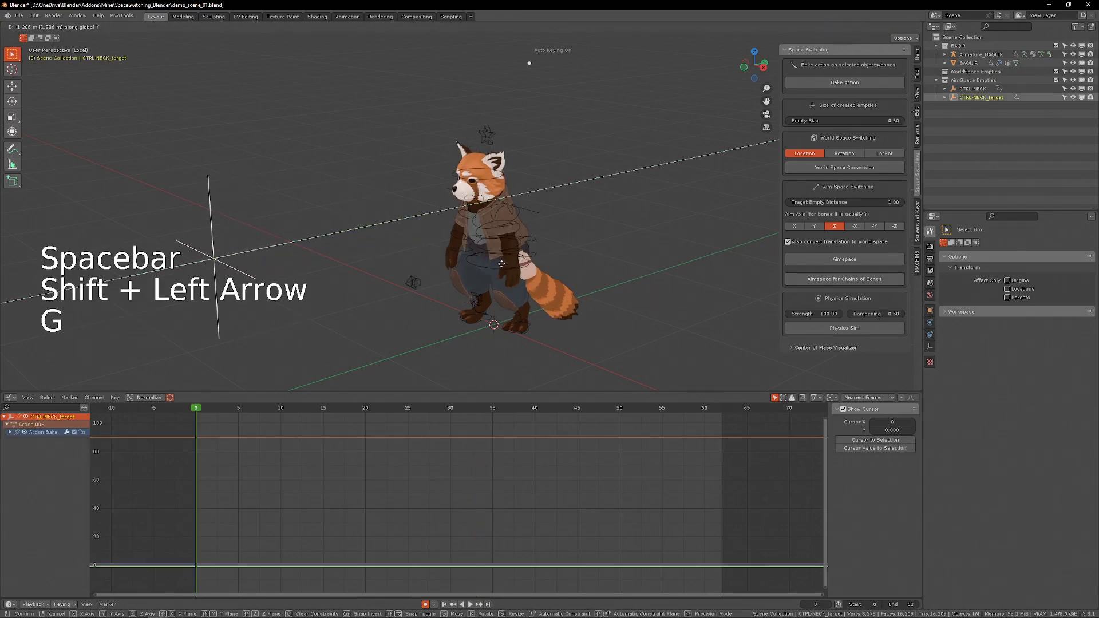
click(478, 270)
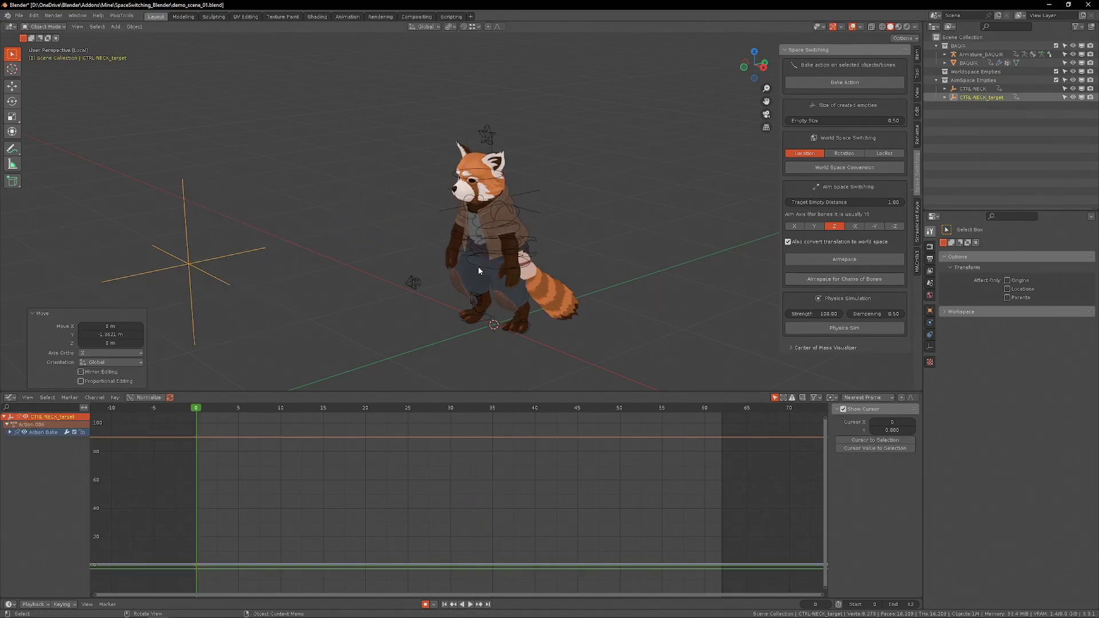
key(space)
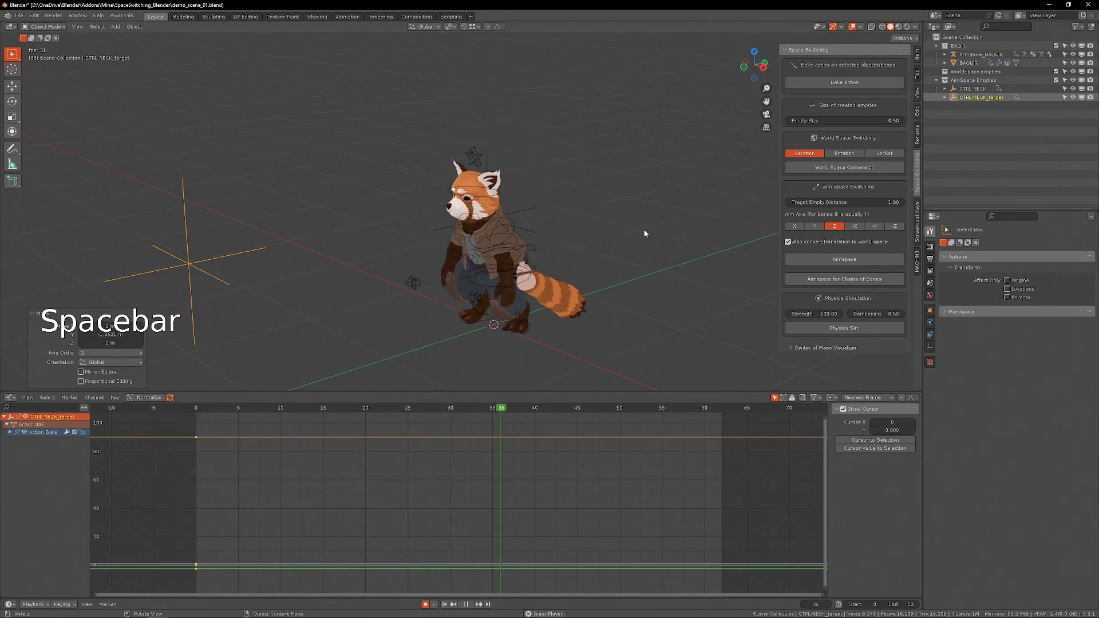
key(space)
key(shift+Left)
- Shift the CTRL-NECK empty's keys one frame later and play the result
click(552, 224)
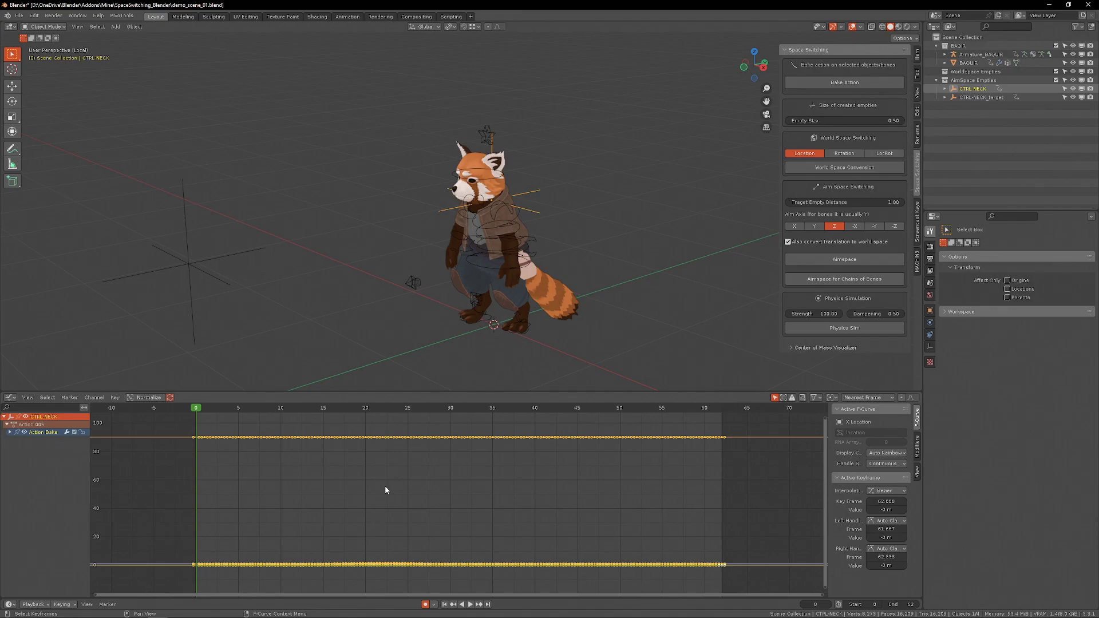
click(550, 224)
click(532, 208)
key(g)
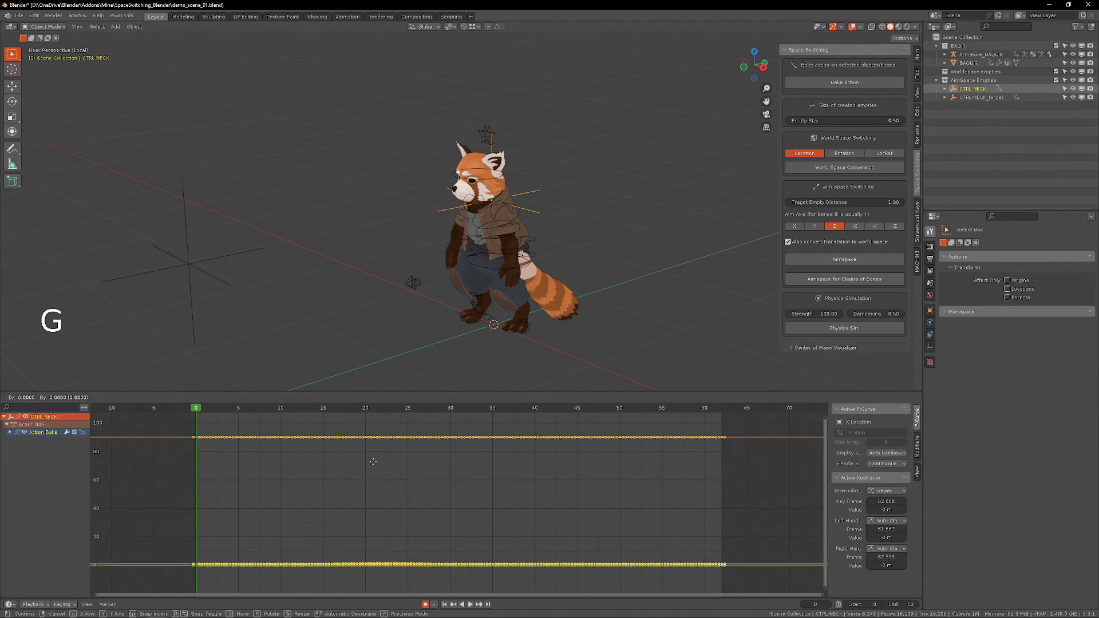
click(475, 410)
click(645, 262)
key(space)
key(bracketleft)
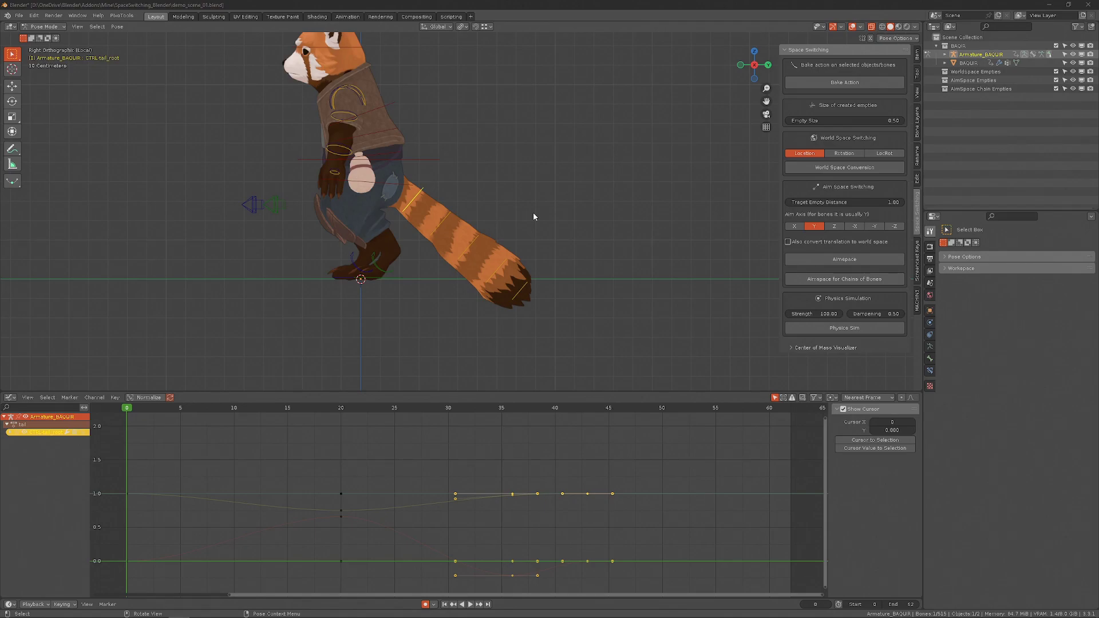
- Select all five tail bones and run 'Aimspace for Chains of Bones' with aim axis Y
click(664, 223)
key(shift+Left)
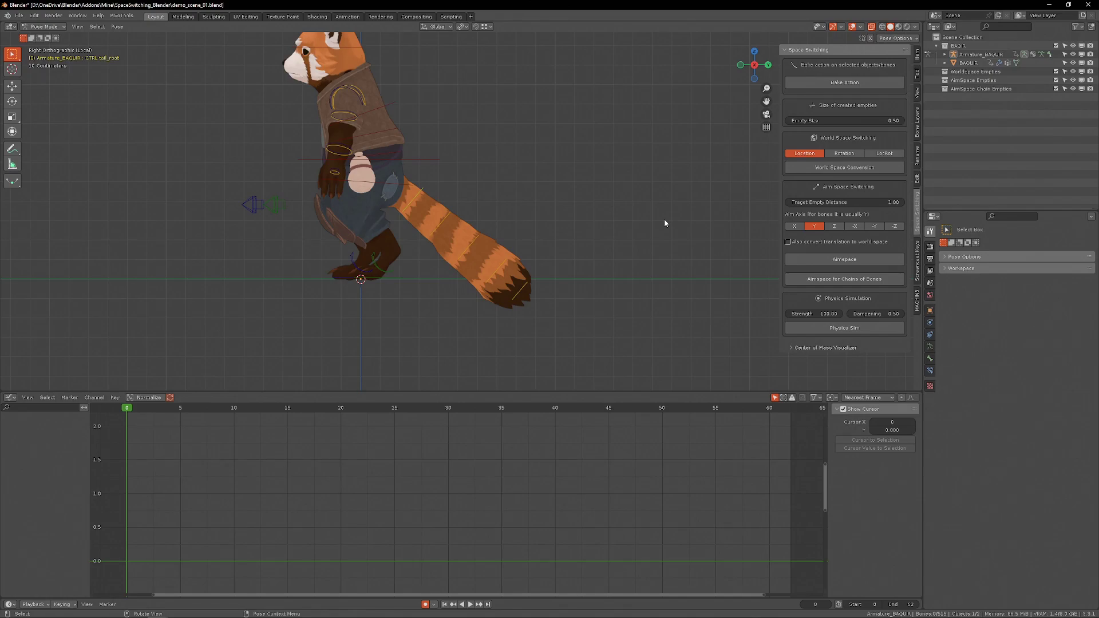
key(space)
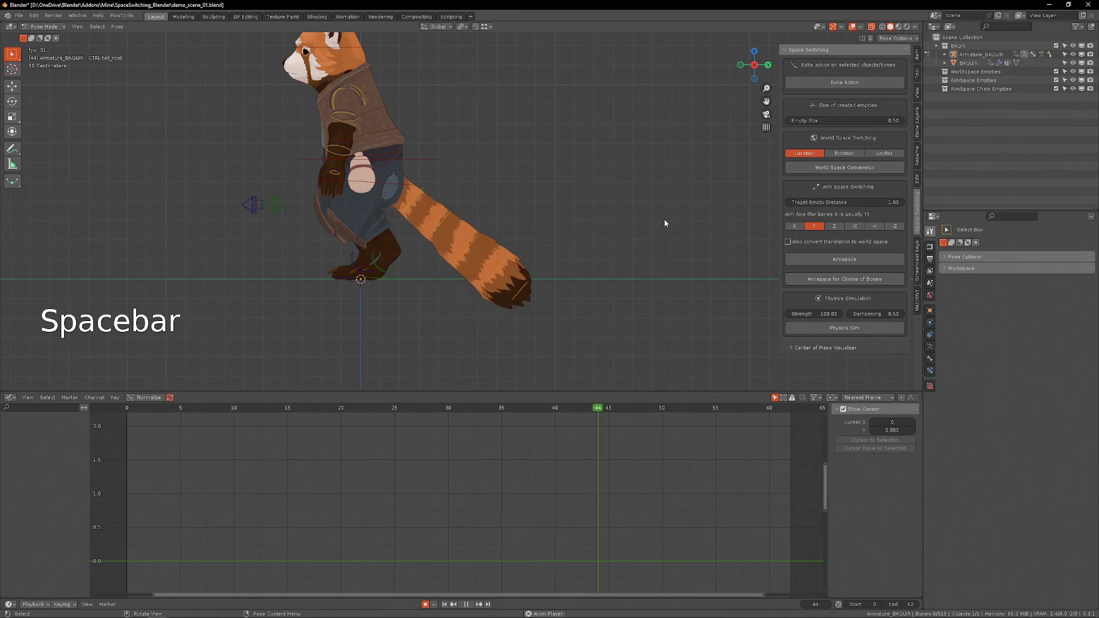
key(space)
key(shift+Left)
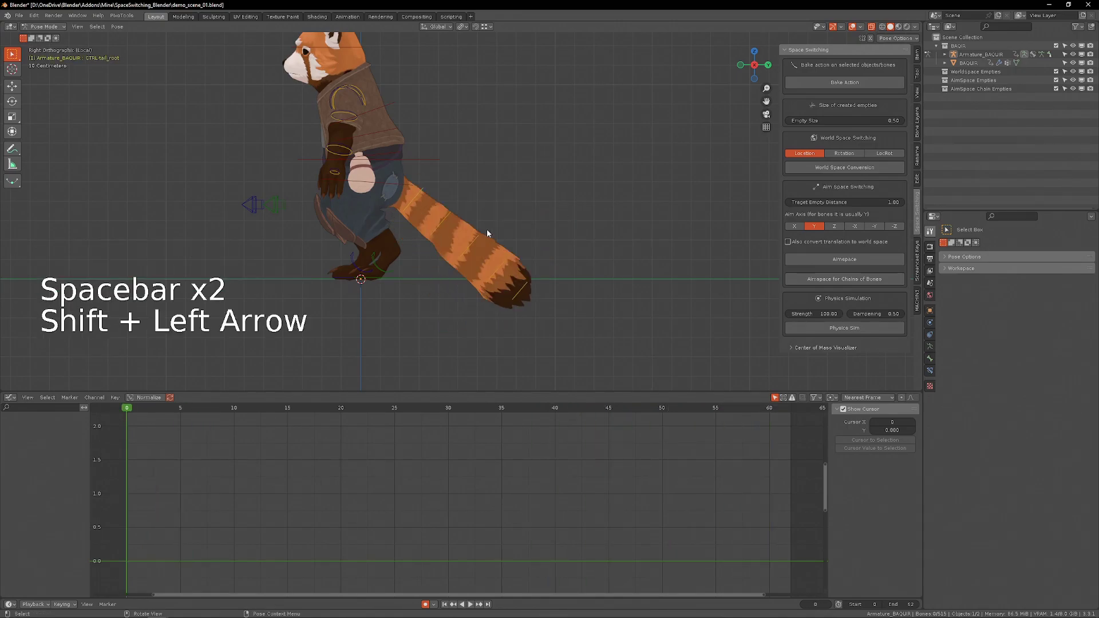
shift+click(444, 227)
key(l)
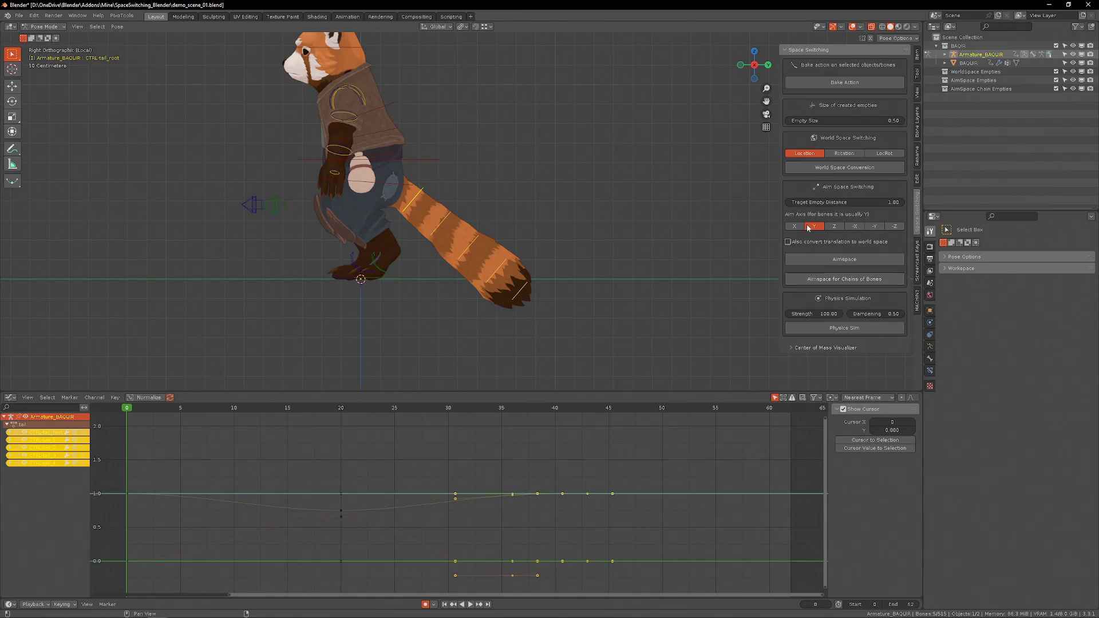
click(822, 283)
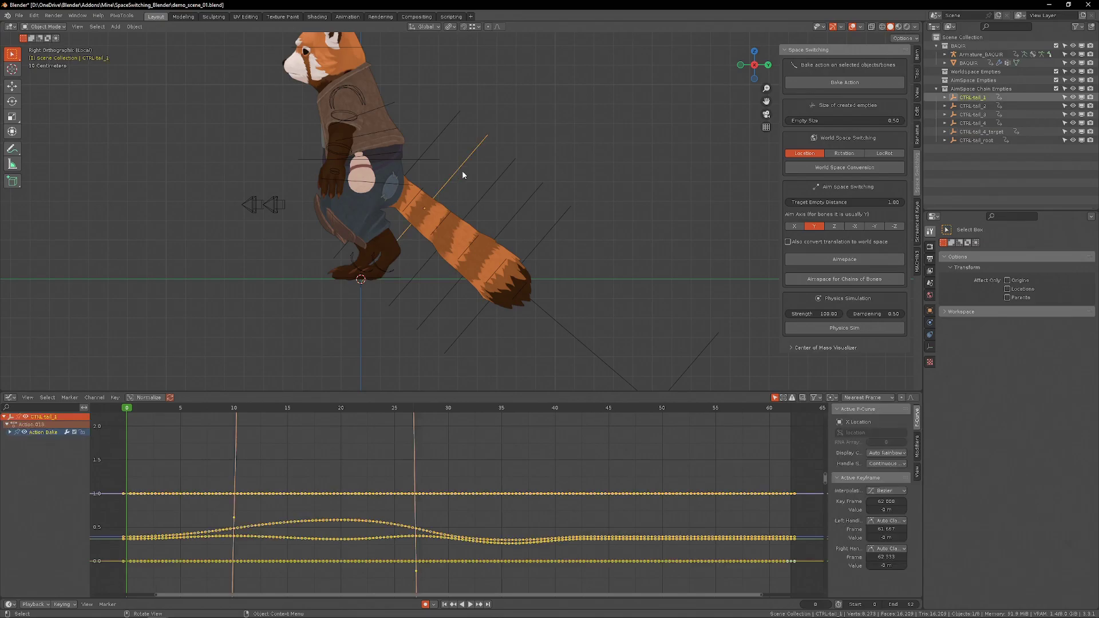
- Select all six tail empties and shift their keyframes one frame later
key(g)
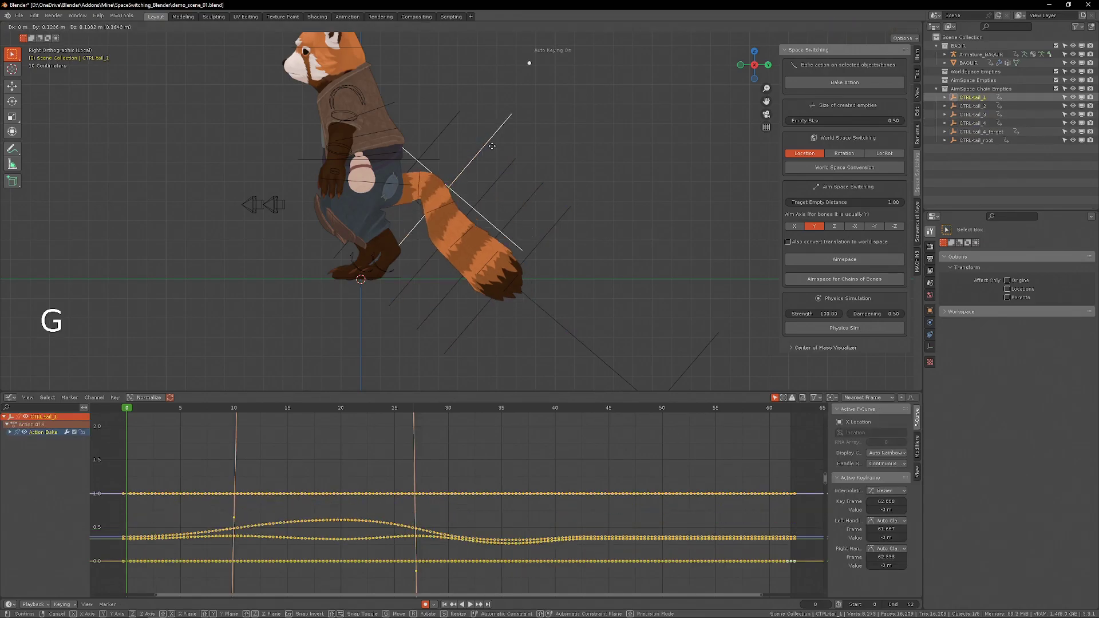
click(611, 163)
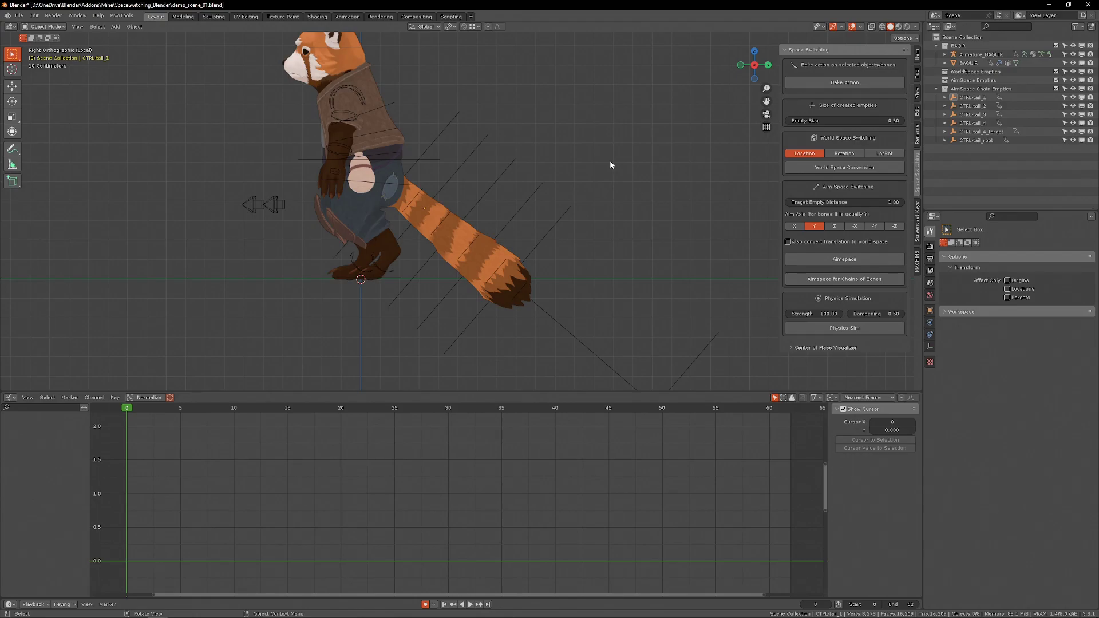
drag(449, 118, 560, 219)
shift+drag(651, 363, 692, 395)
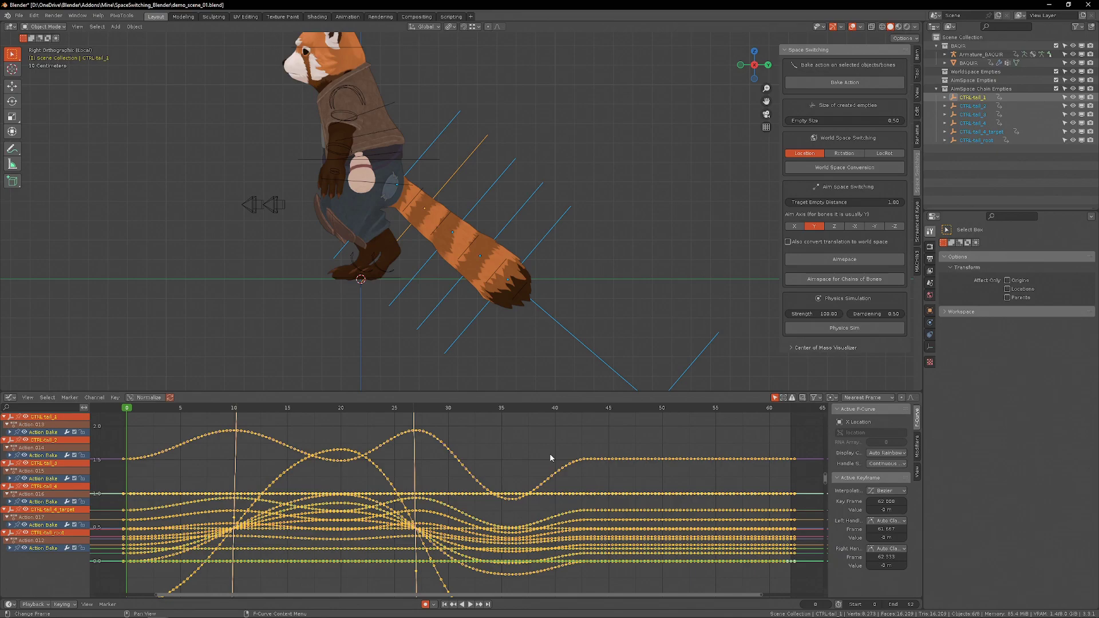
key(a)
key(g)
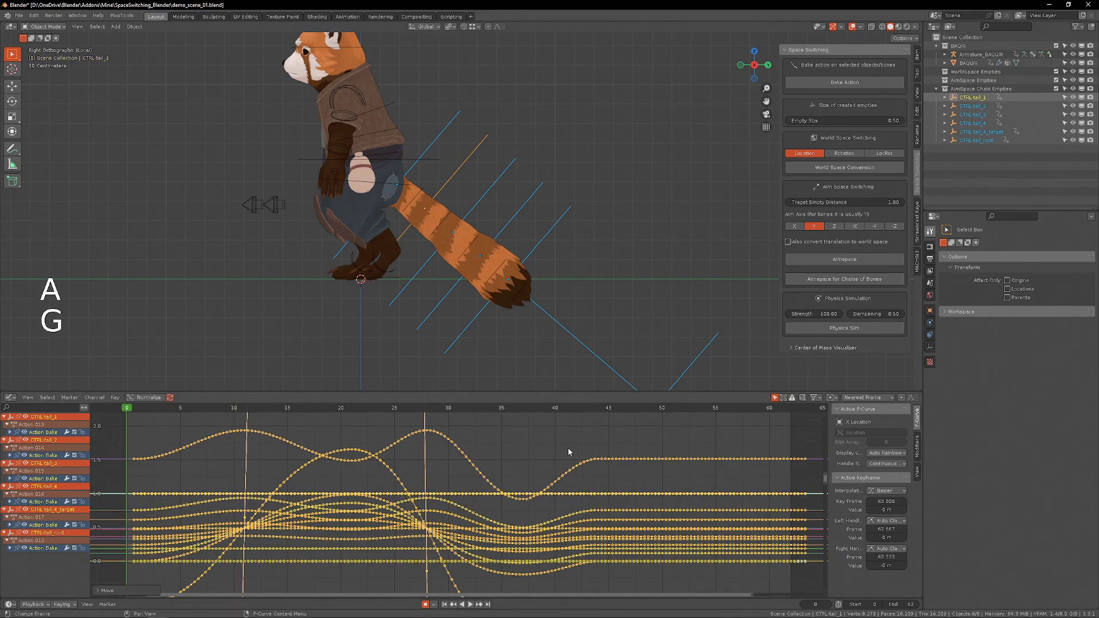
click(568, 448)
- Drop tail_root, tail_1, tail_2, tail_3 in turn, shifting the remaining keys one more frame each time
ctrl+click(433, 148)
key(g)
click(457, 446)
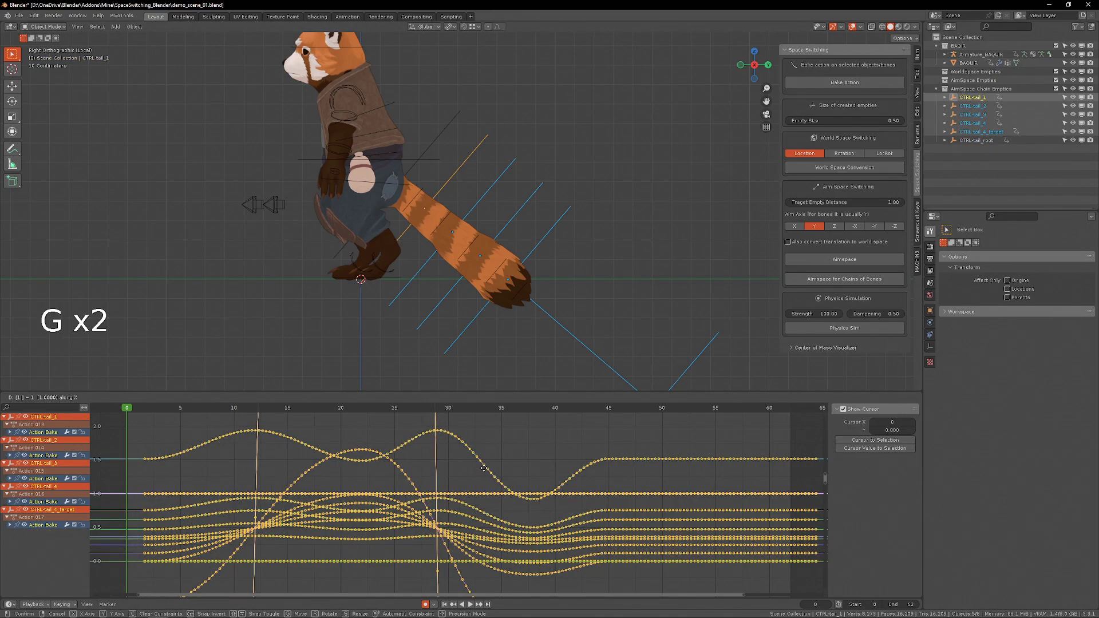
ctrl+click(447, 225)
key(g)
click(422, 475)
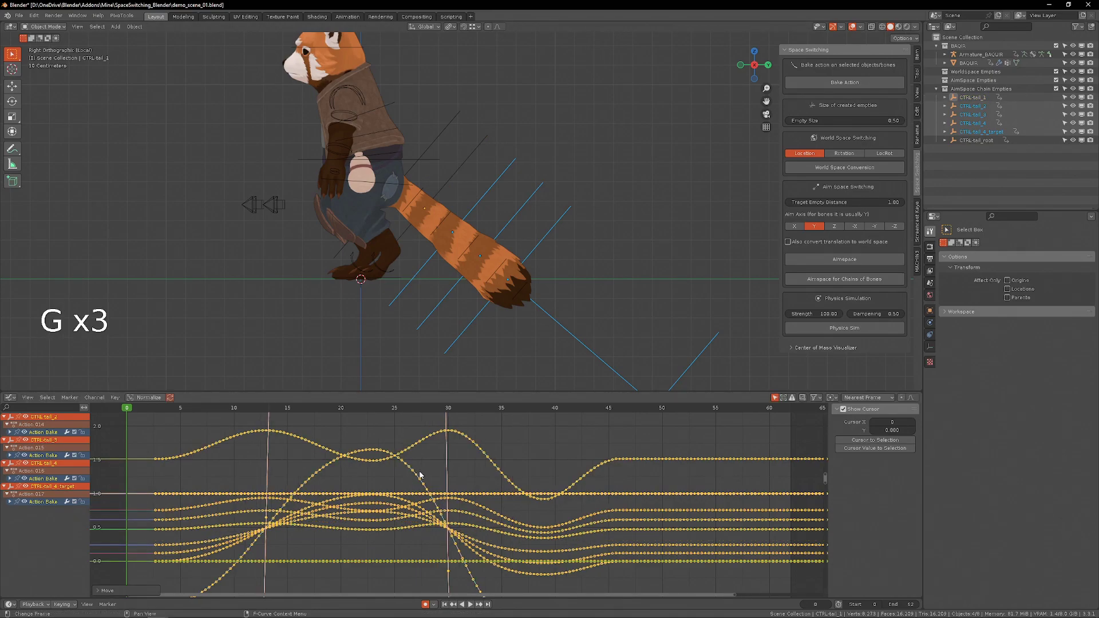
ctrl+click(488, 204)
key(g)
click(475, 473)
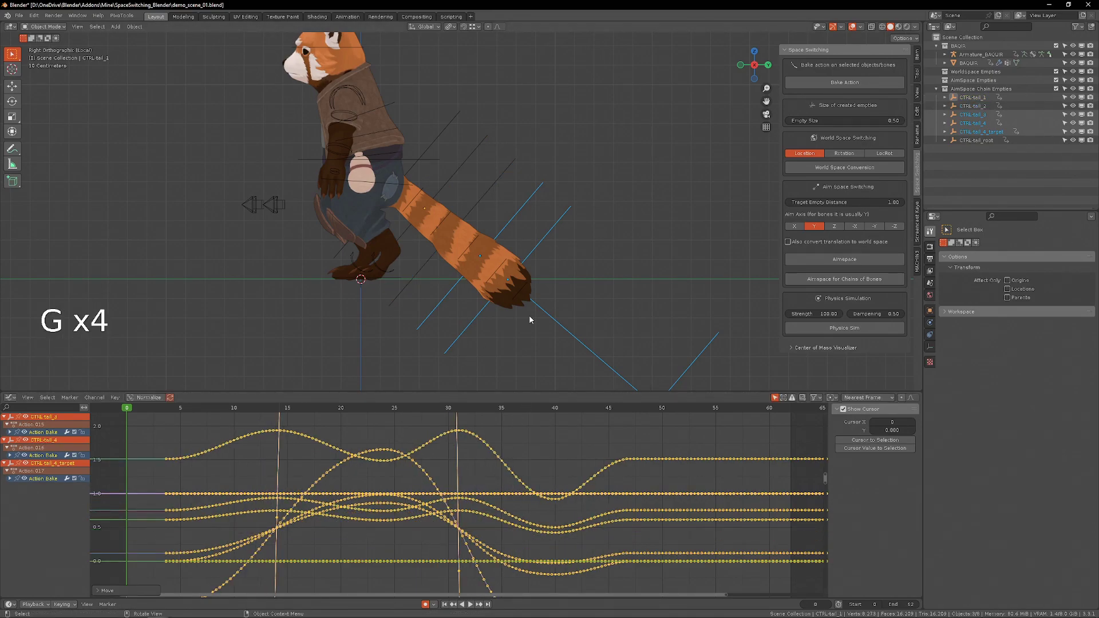
ctrl+click(506, 237)
click(475, 442)
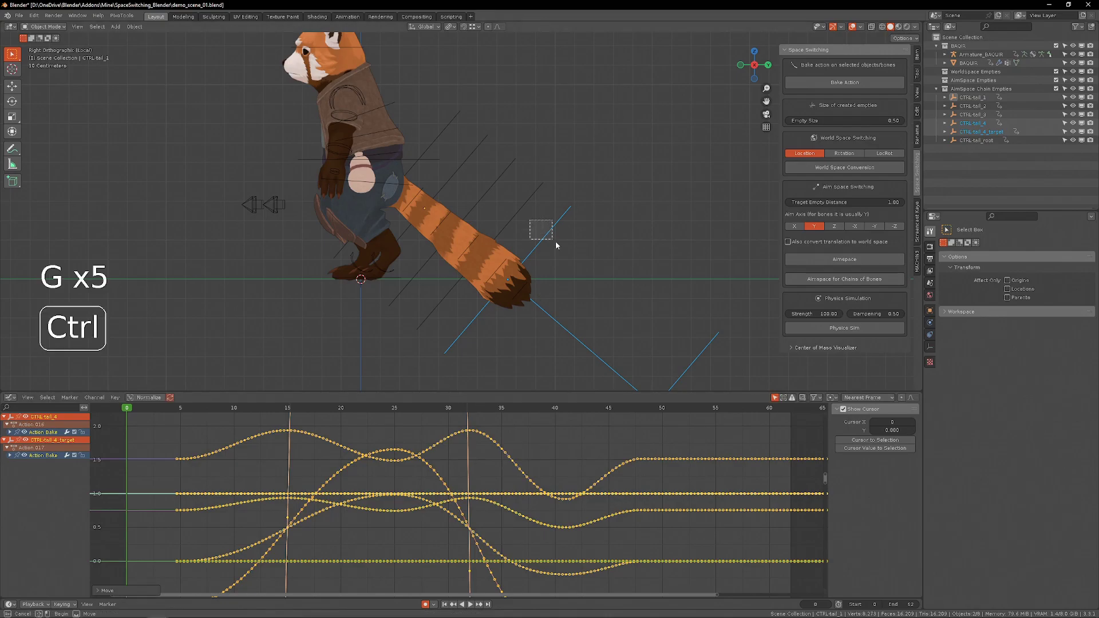
ctrl+click(554, 241)
key(g)
click(463, 468)
- Play the animation with overlays hidden to check the staggered tail overlap
scroll(698, 264, down, 2)
click(629, 218)
key(space)
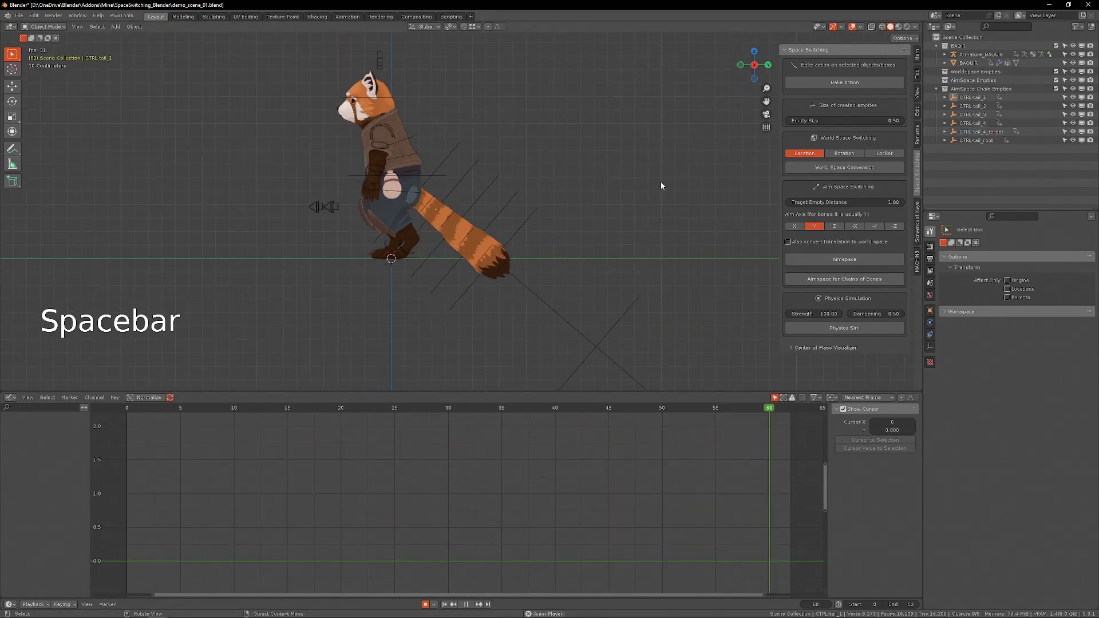
key(bracketleft)
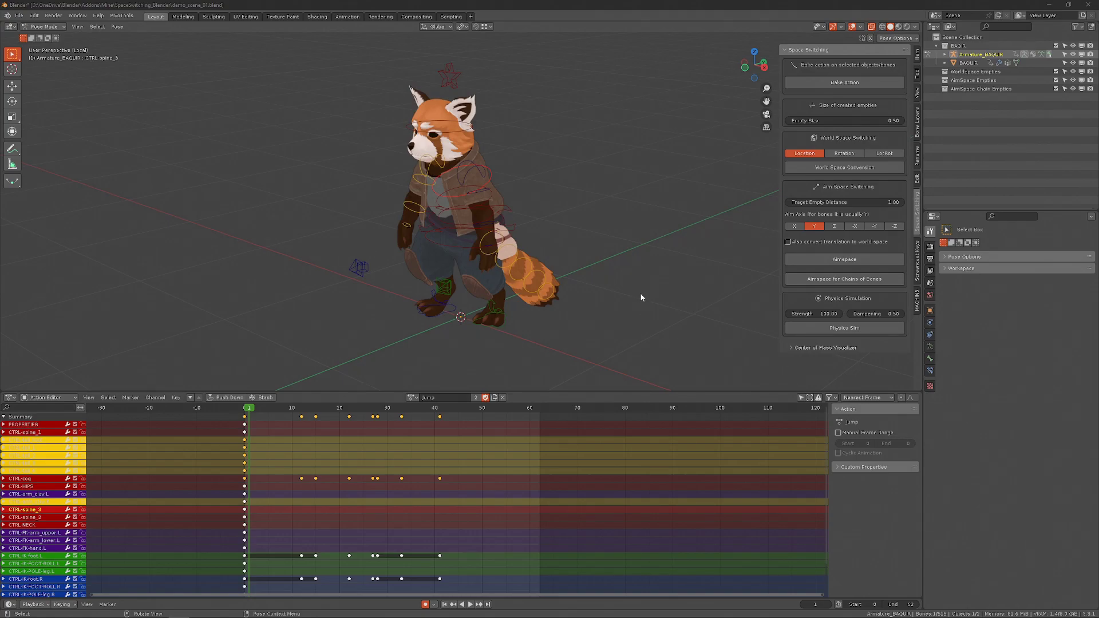
- Run Physics Sim on CTRL-spine_3 and play back the chest jiggle
key(space)
key(space)
key(shift+Left)
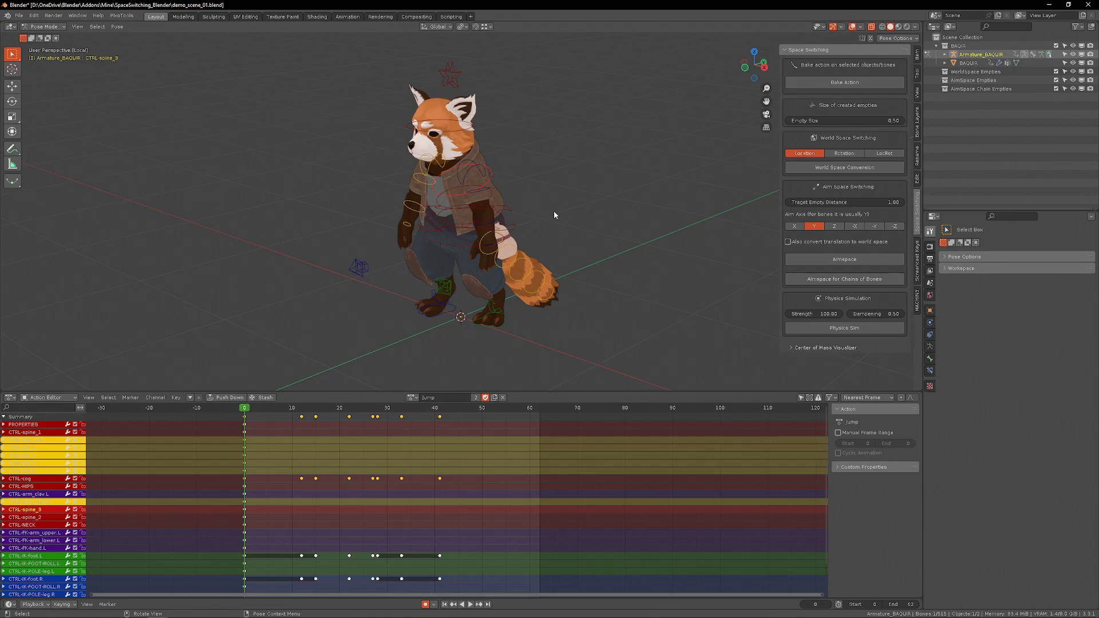
click(806, 329)
key(space)
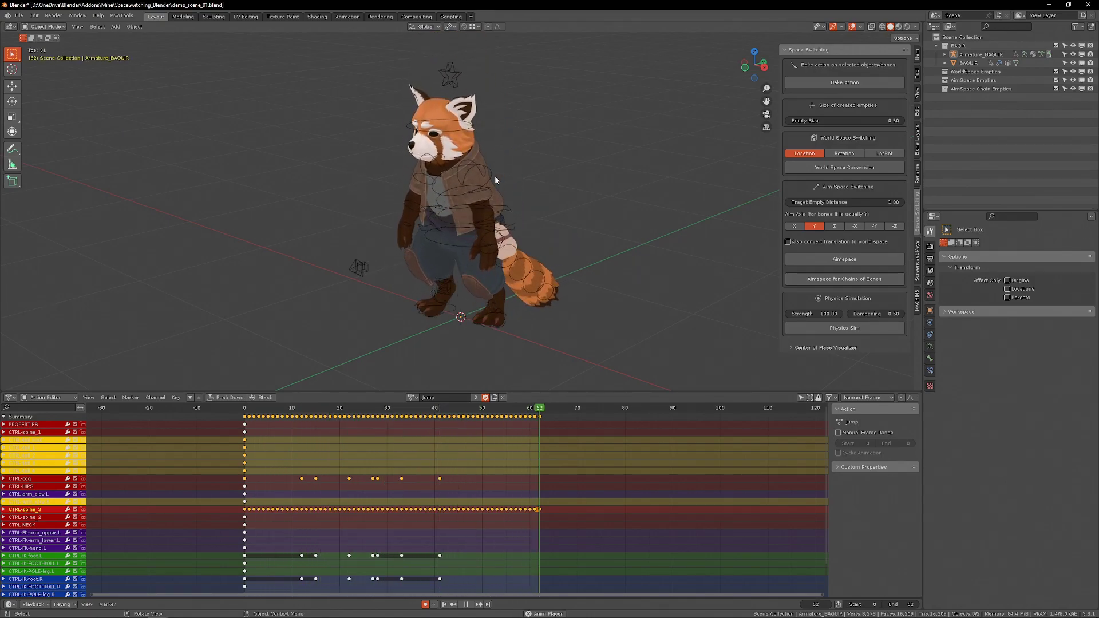
- Replay the simulated chest motion from the start and scrub from frame 17 to frame 35
key(space)
key(shift+Left)
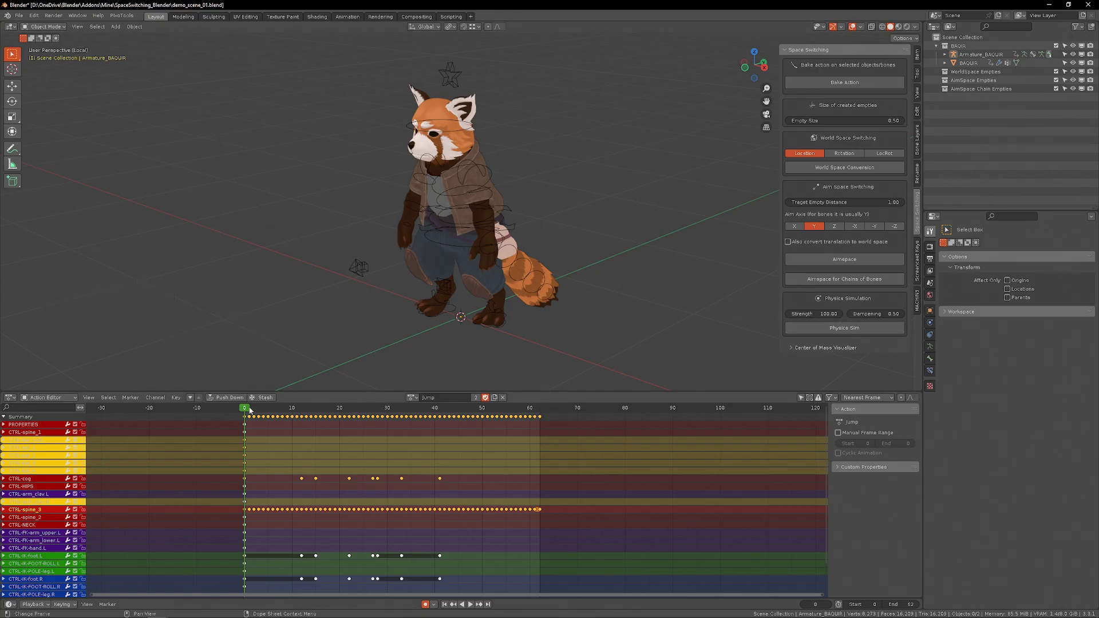
key(space)
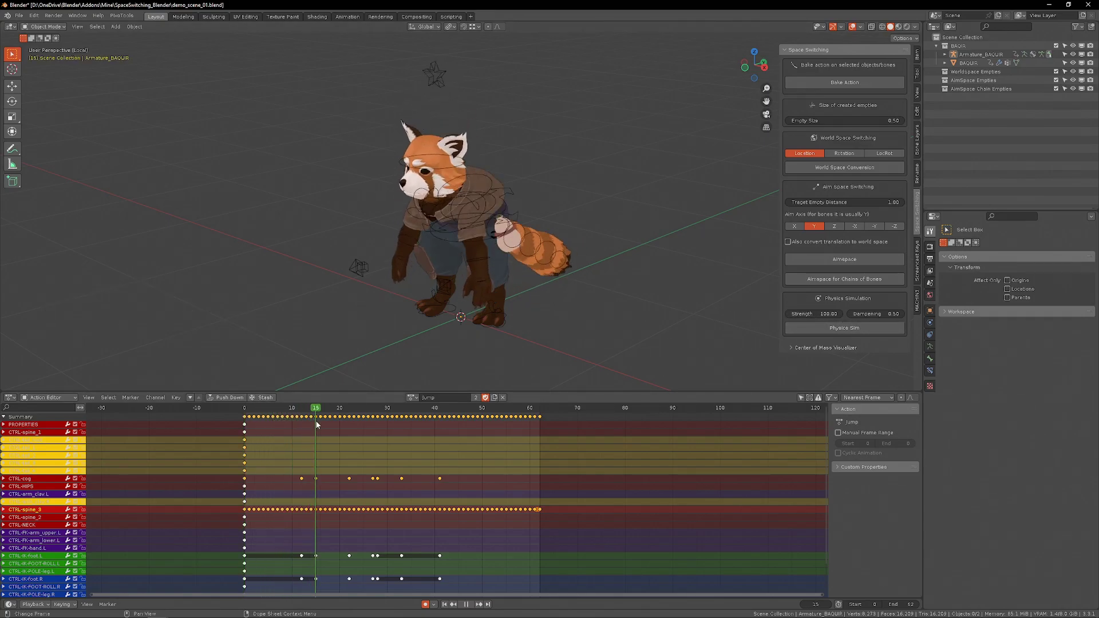
drag(317, 423, 326, 425)
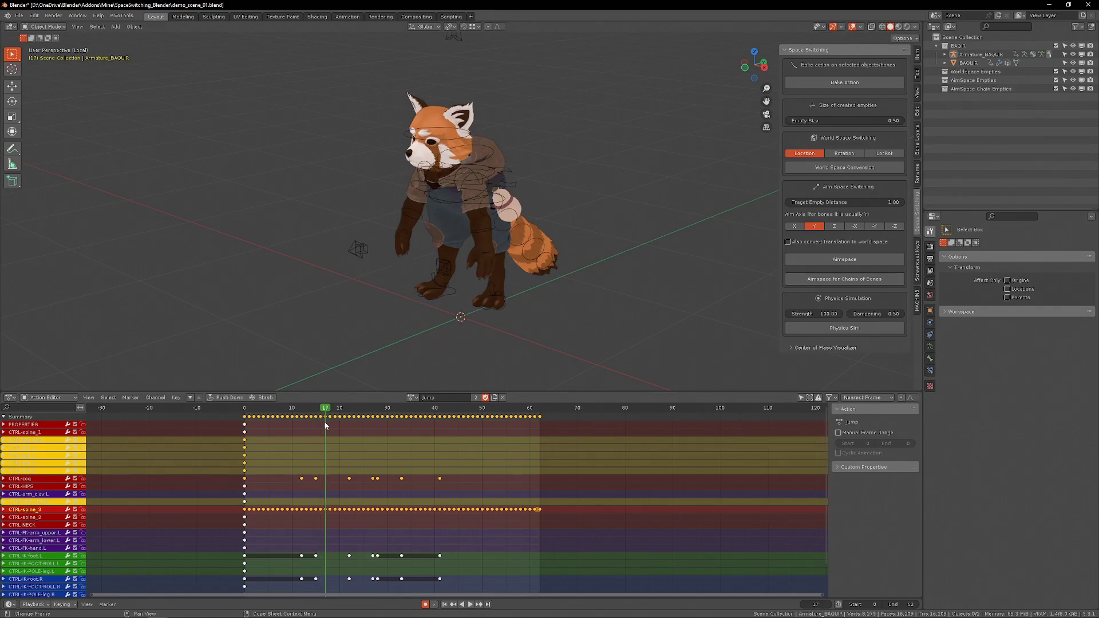
drag(325, 424, 529, 421)
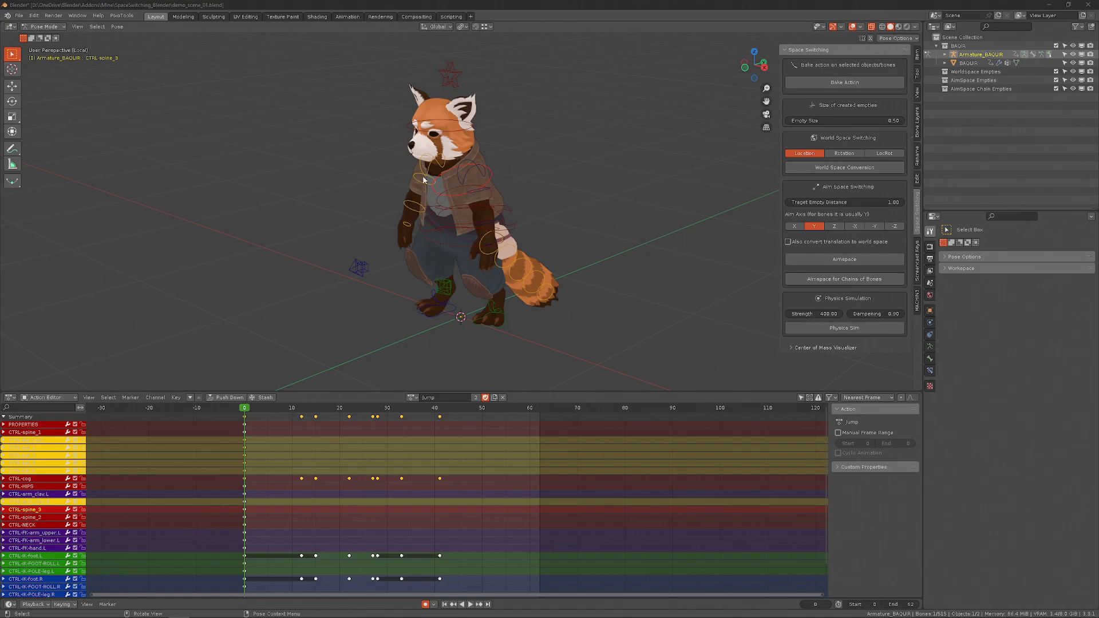
- Rerun Physics Sim on the chest at strength 400 and play it with overlays hidden
click(830, 328)
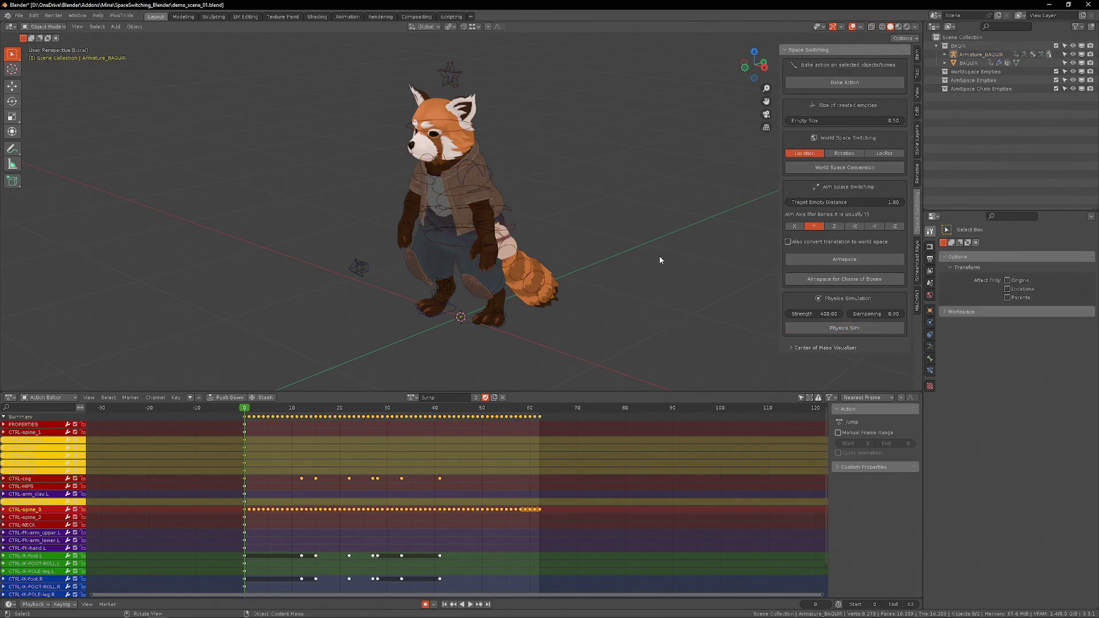
key(space)
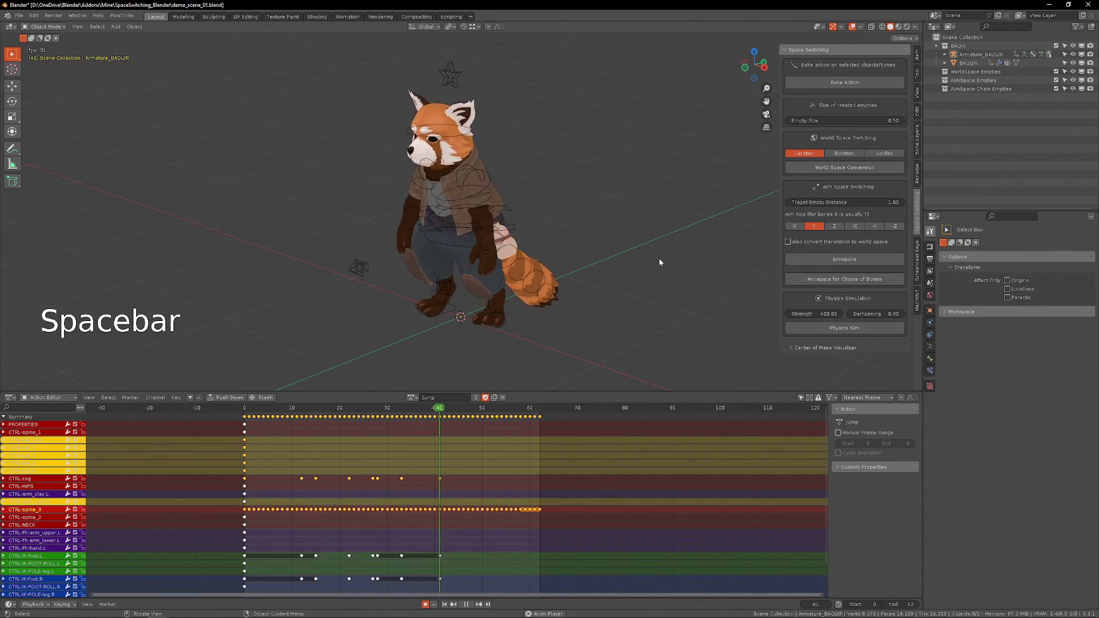
key(bracketleft)
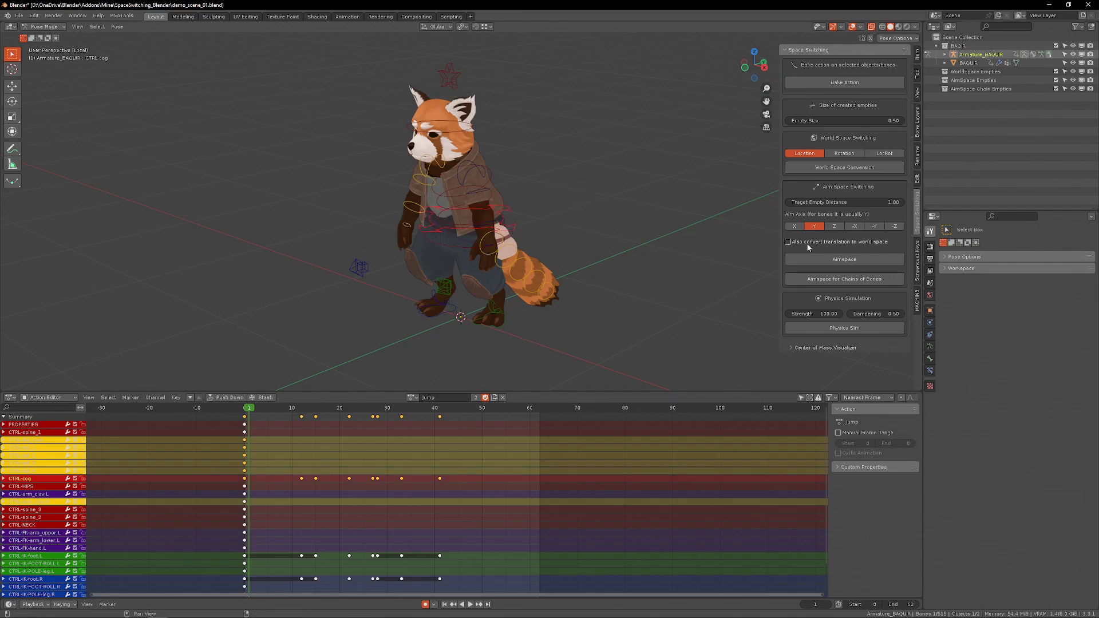
- Create an aim-space target for the cog bone with aim axis Z
click(834, 227)
click(837, 259)
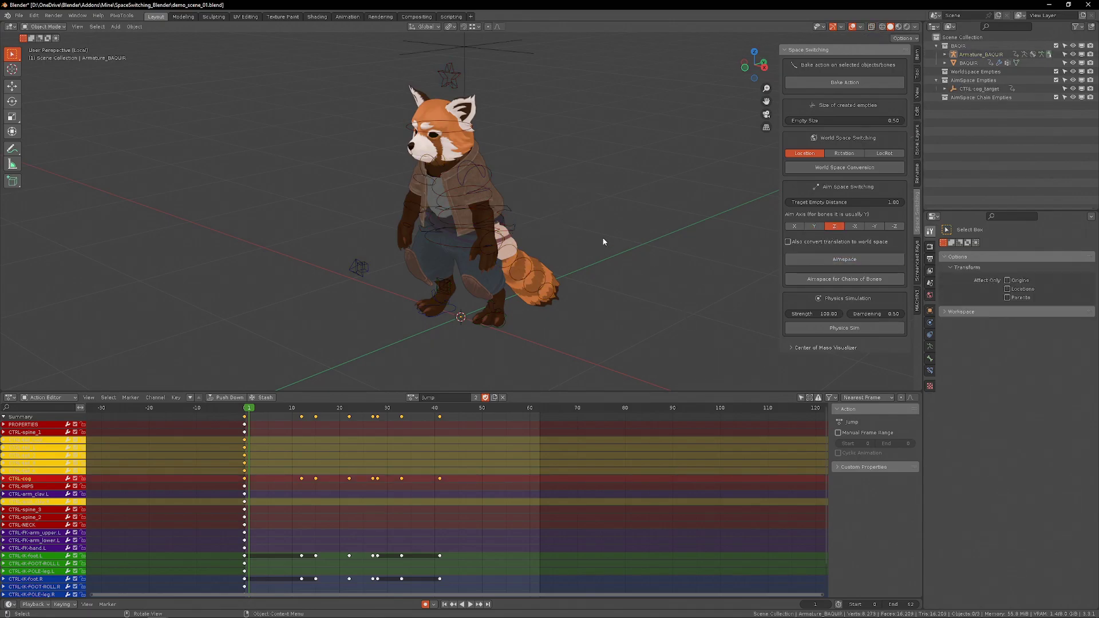
middle_drag(604, 241, 593, 222)
key(space)
key(space)
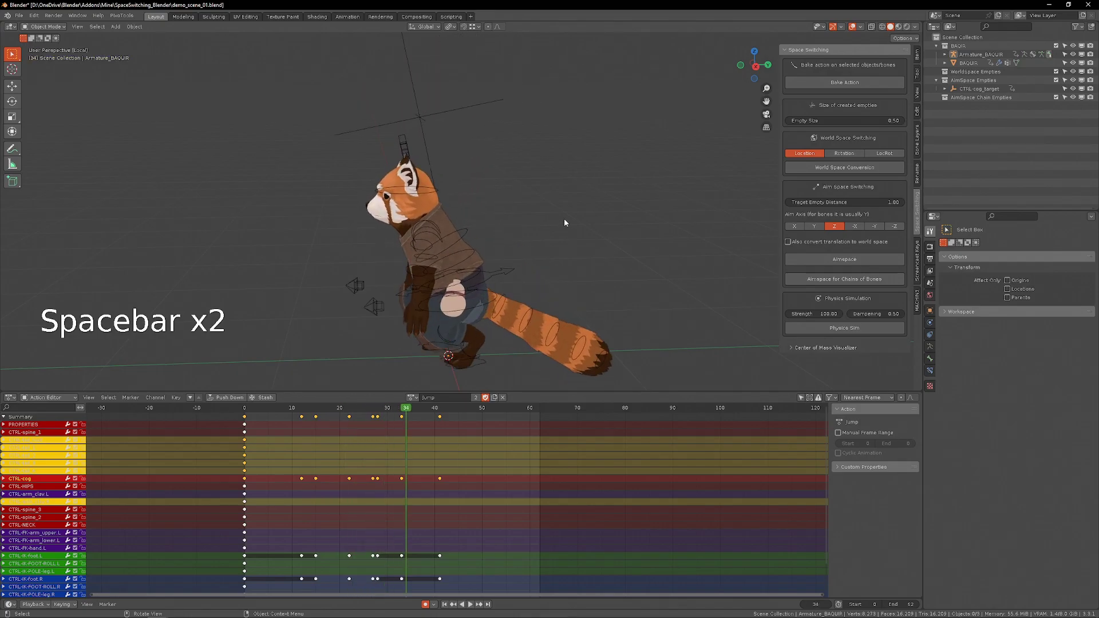
key(shift+Left)
- Bake Physics Sim onto CTRL-cog_target and play the bouncing result with overlays hidden
click(463, 112)
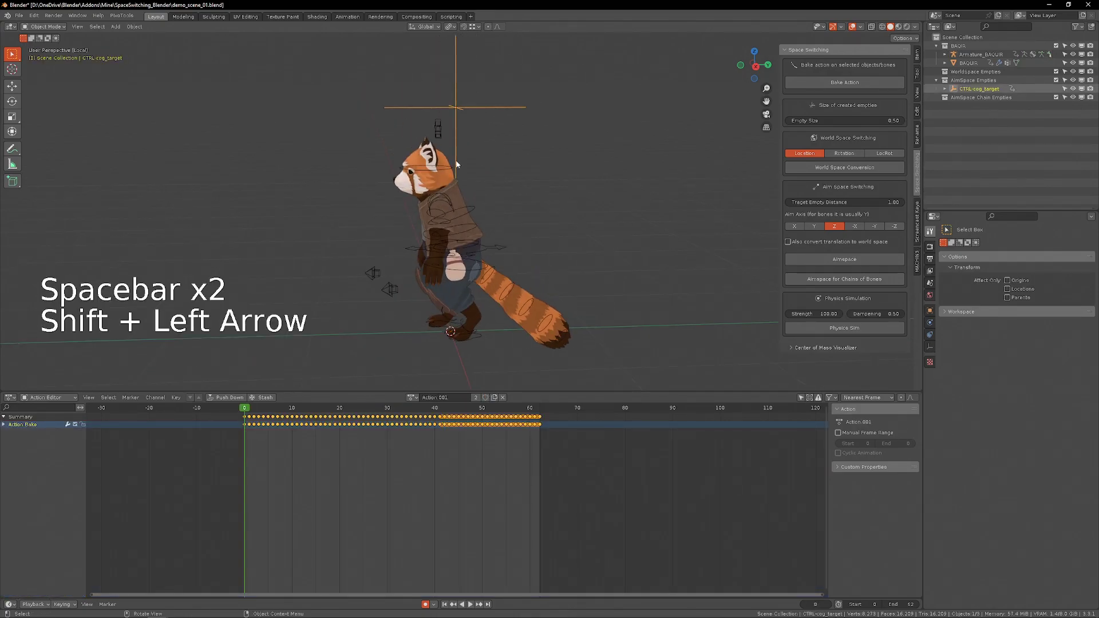
click(863, 331)
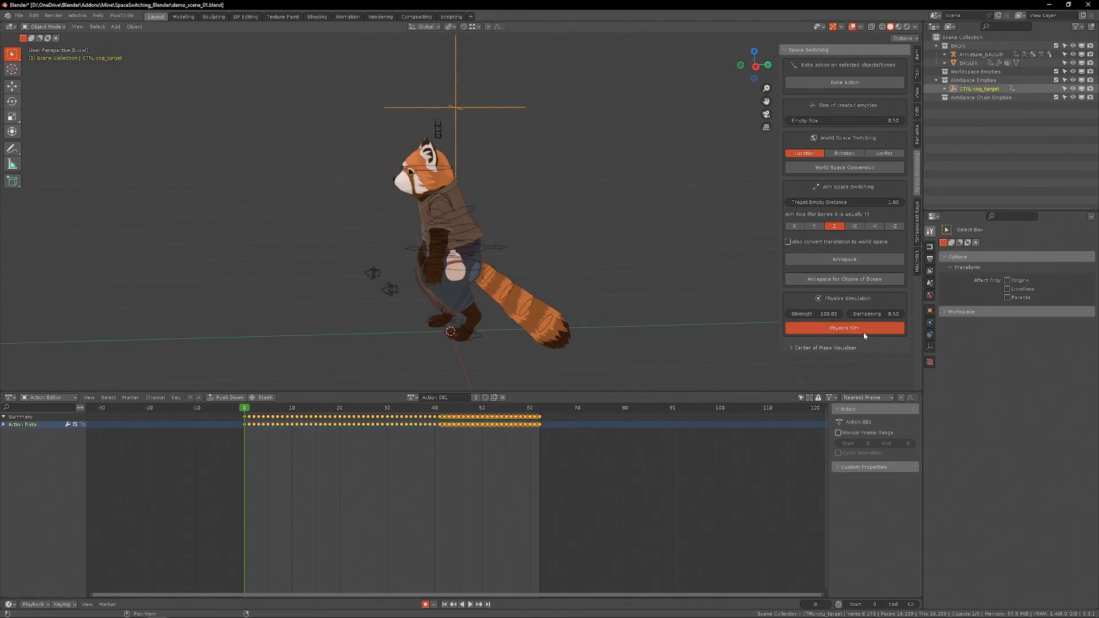
middle_drag(684, 291, 616, 242)
key(bracketleft)
key(space)
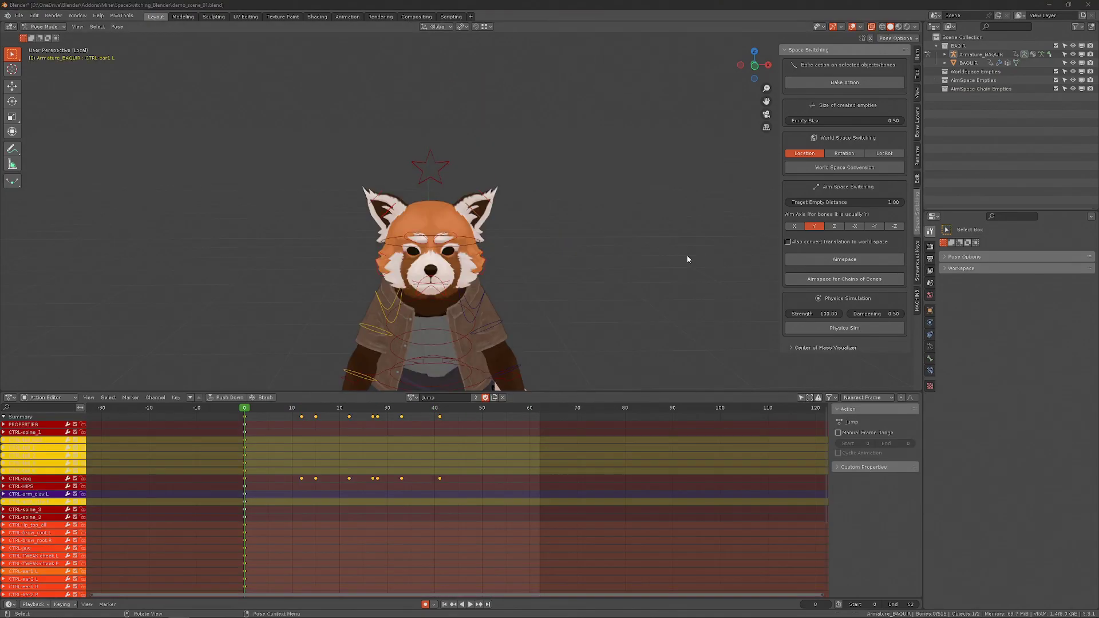
- Create CTRL-ear1.L_target with Aimspace, bake Physics Sim onto it, and preview the floppy ear
shift+middle_drag(601, 257, 468, 225)
click(455, 215)
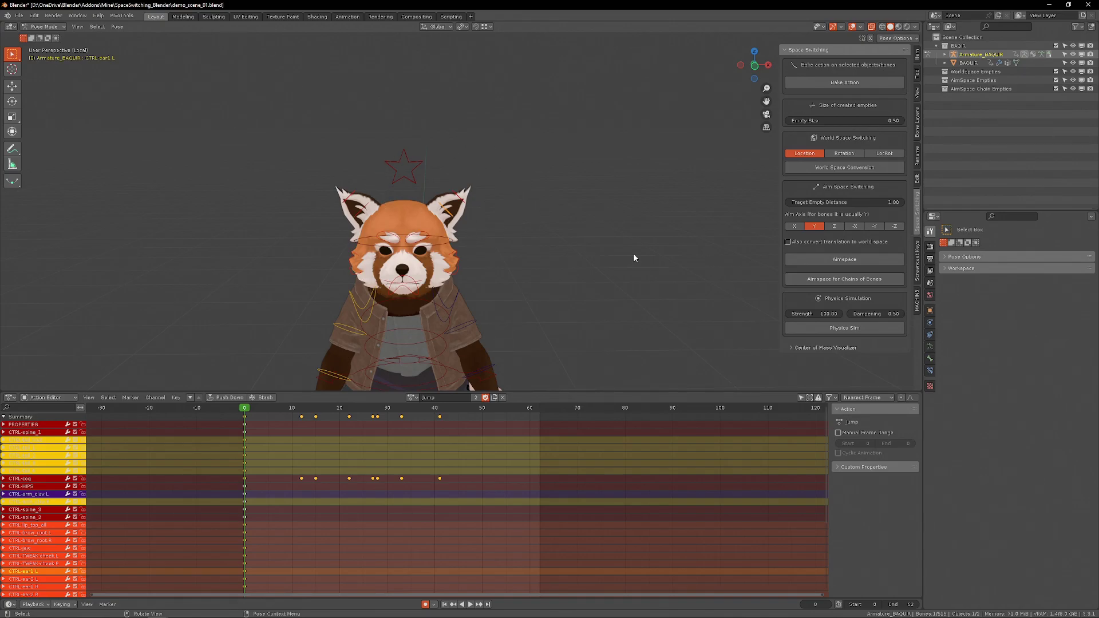
click(842, 259)
click(644, 55)
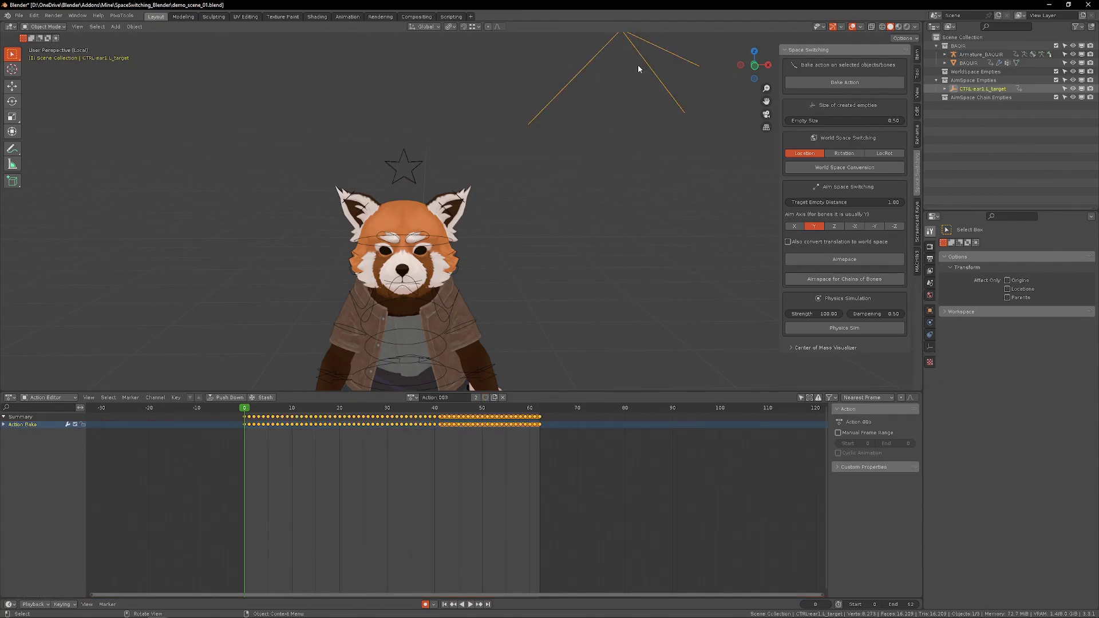
click(850, 334)
key(space)
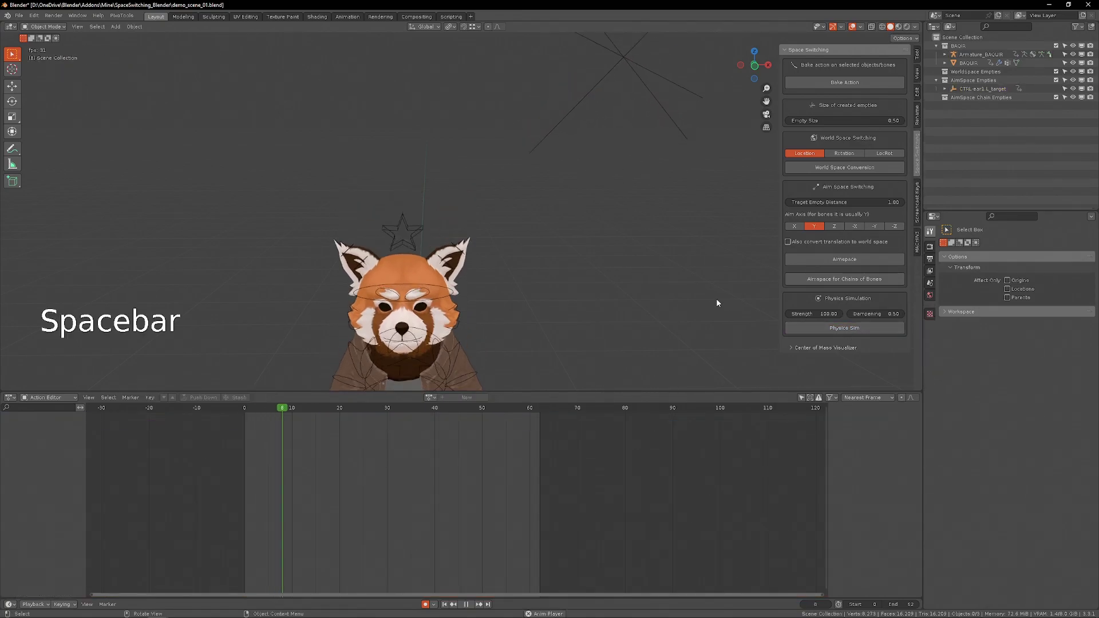
key([)
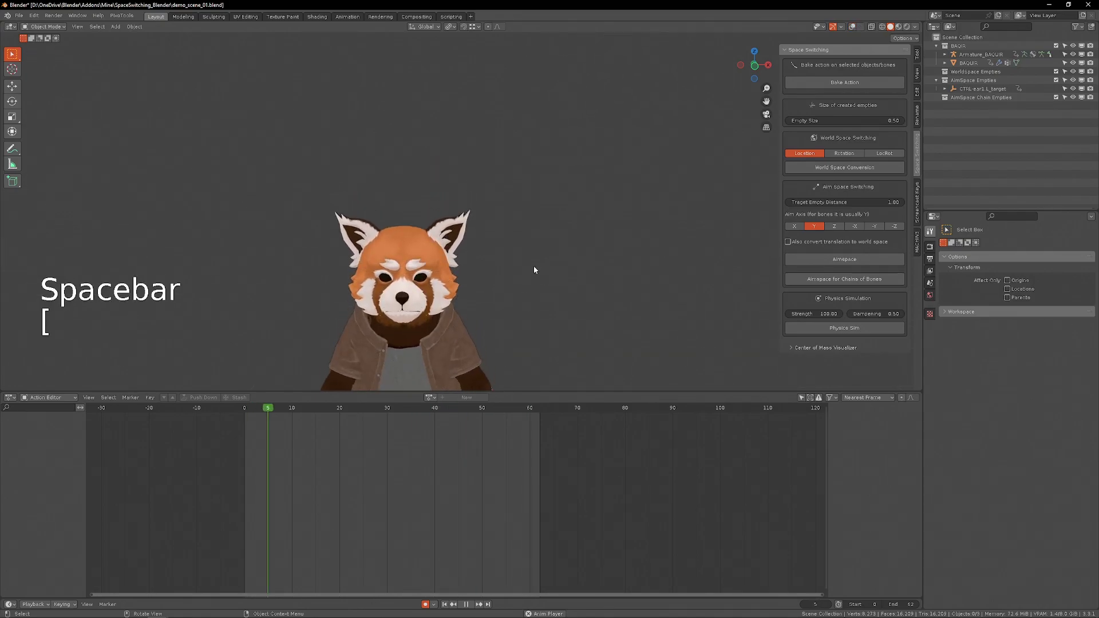